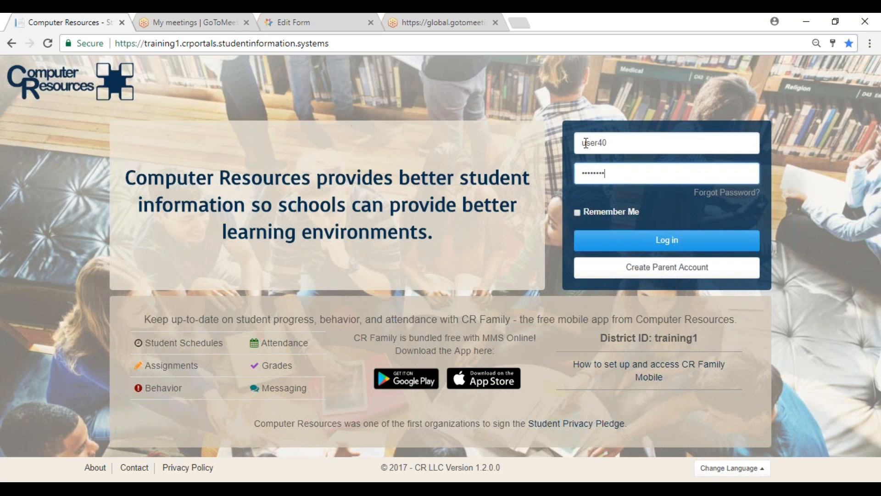
Log in to Computer Resources and open the Staff Portal's 910 High School discipline dashboard.
left_click(627, 247)
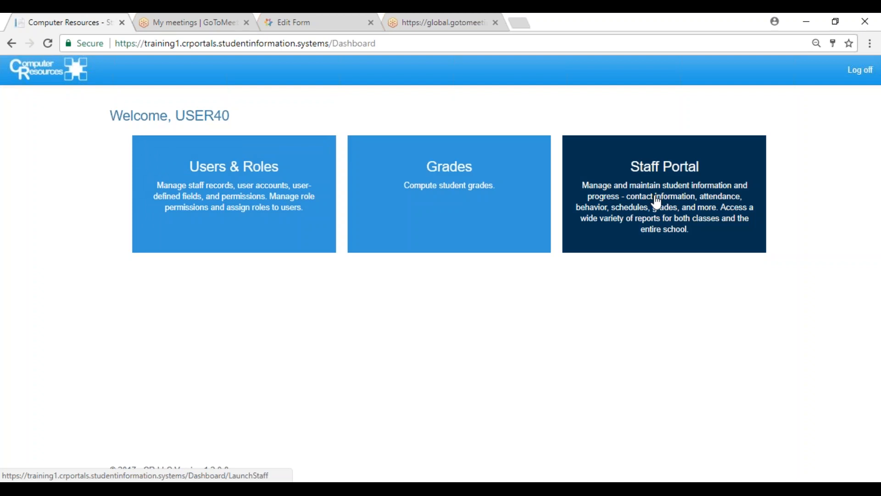
left_click(657, 202)
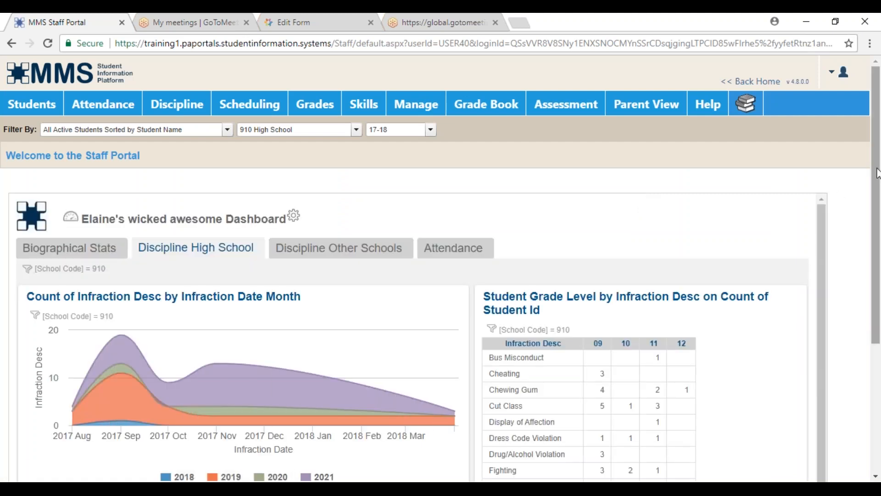
left_click_drag(878, 167, 877, 173)
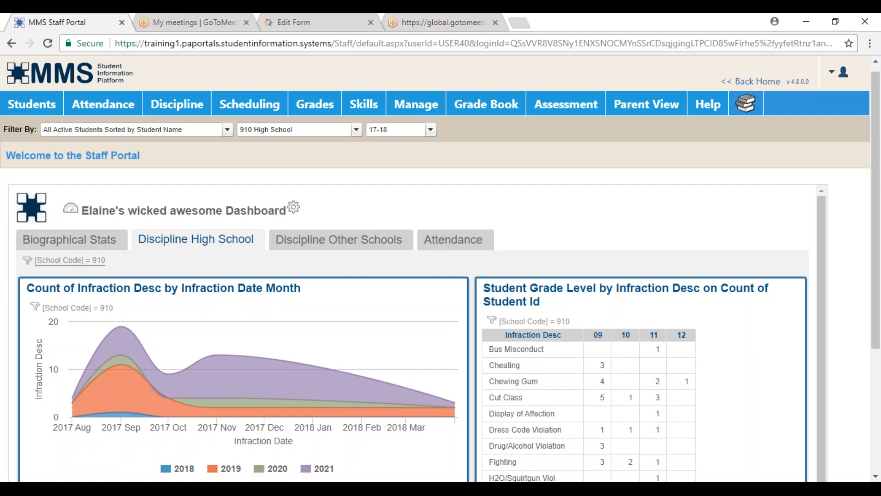
left_click(83, 250)
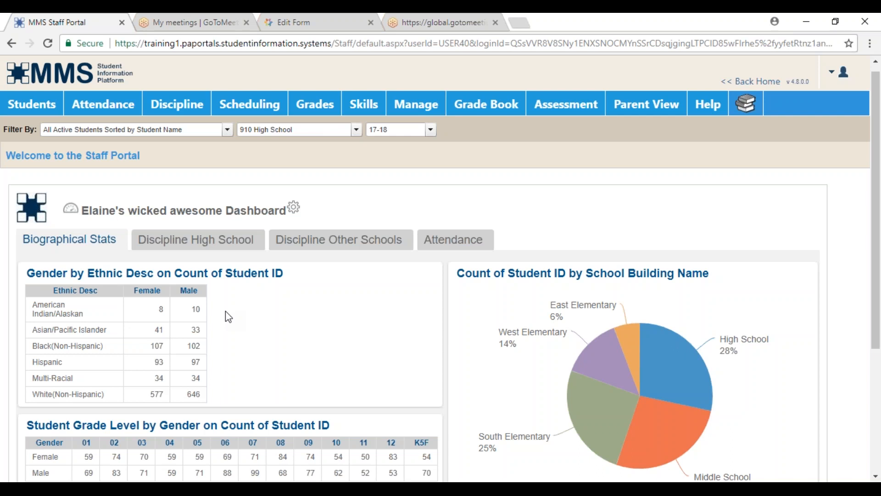
left_click(226, 246)
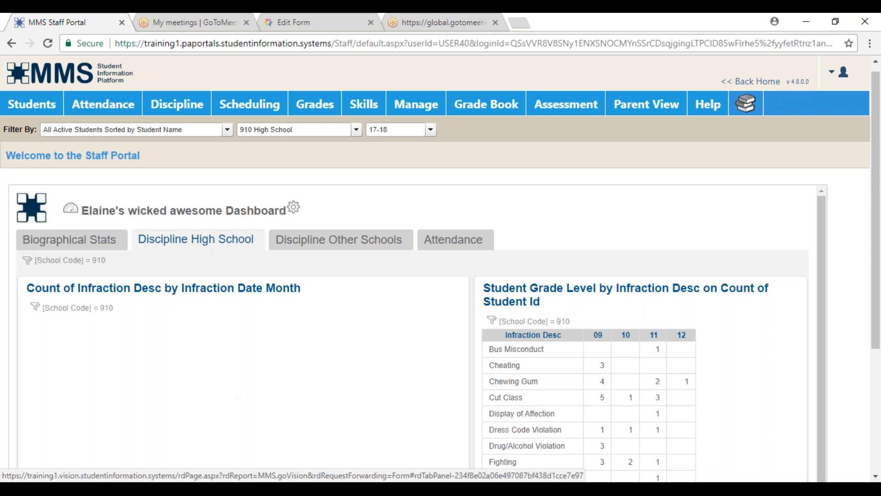
scroll(339, 275, "down", 6)
scroll(340, 275, "up", 5)
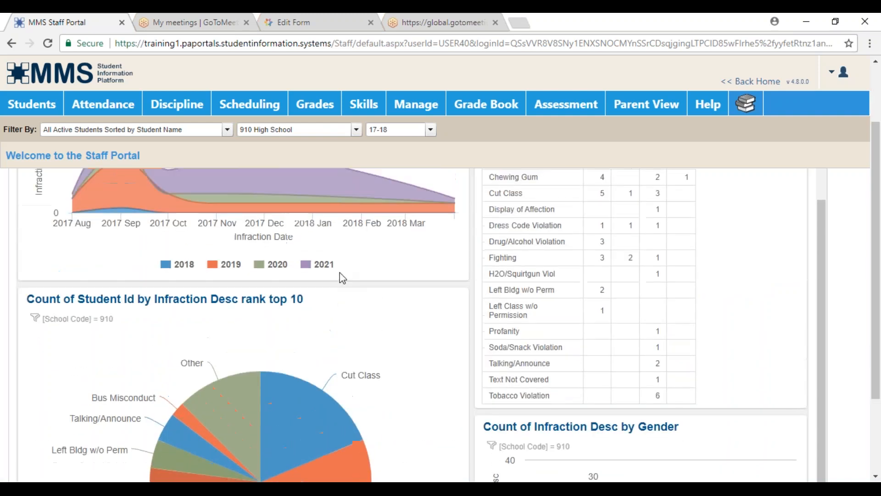
scroll(340, 273, "up", 1)
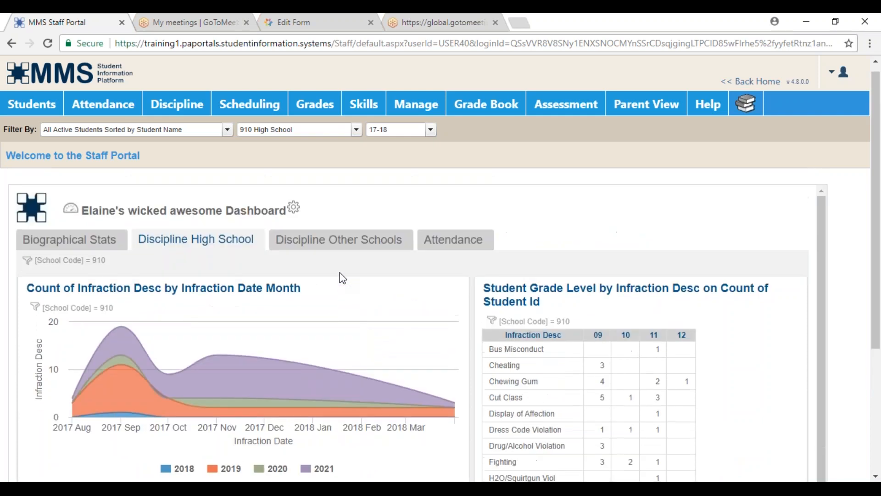
Switch to the Discipline Other Schools tab and scroll through its non-910 school charts.
left_click(343, 248)
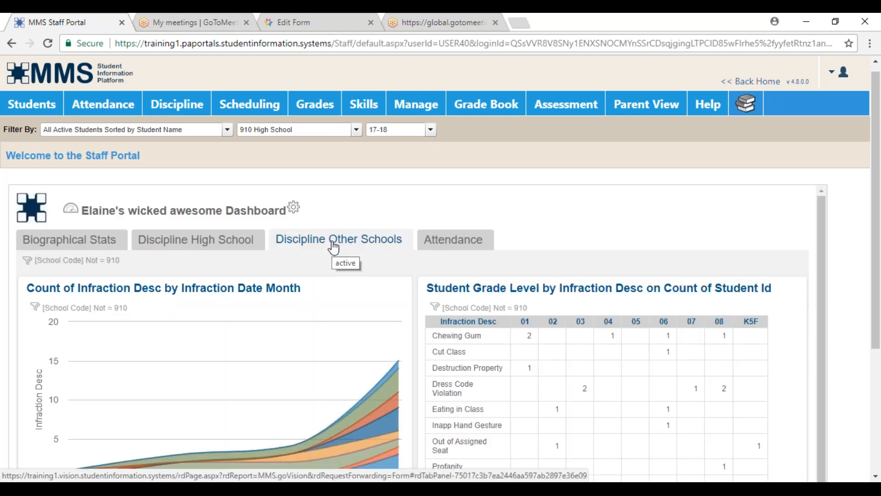
scroll(334, 248, "down", 3)
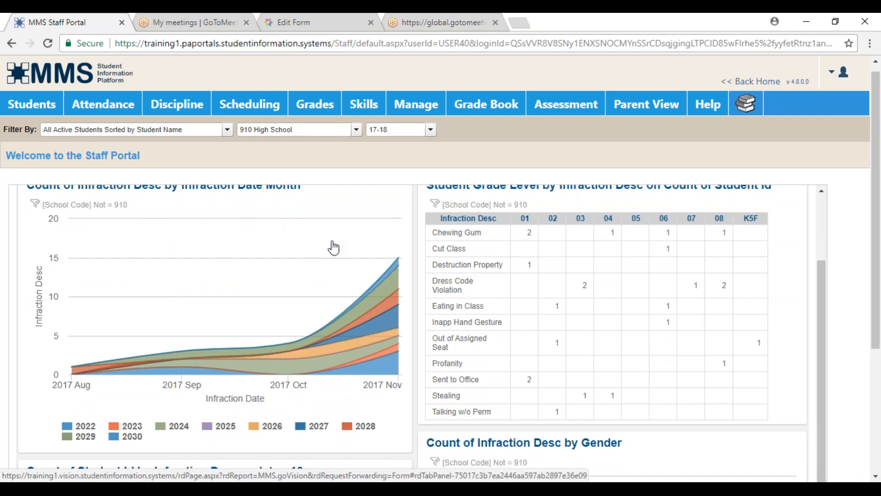
scroll(334, 247, "down", 2)
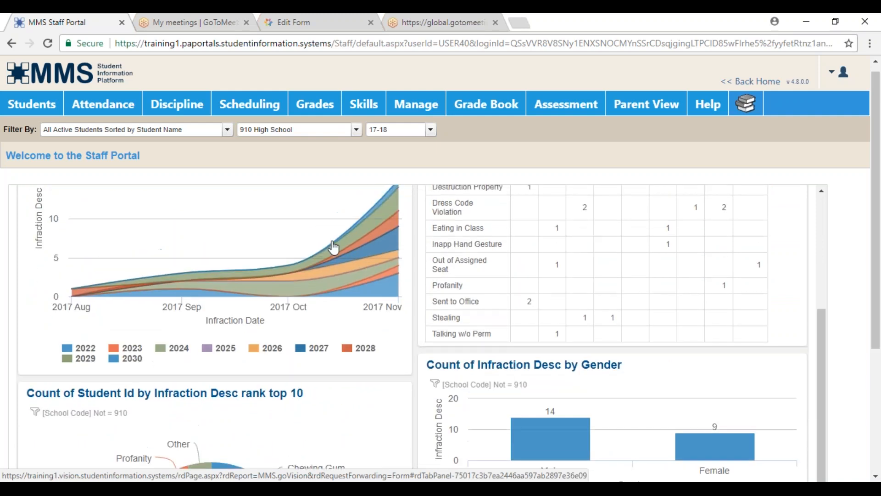
scroll(334, 248, "up", 5)
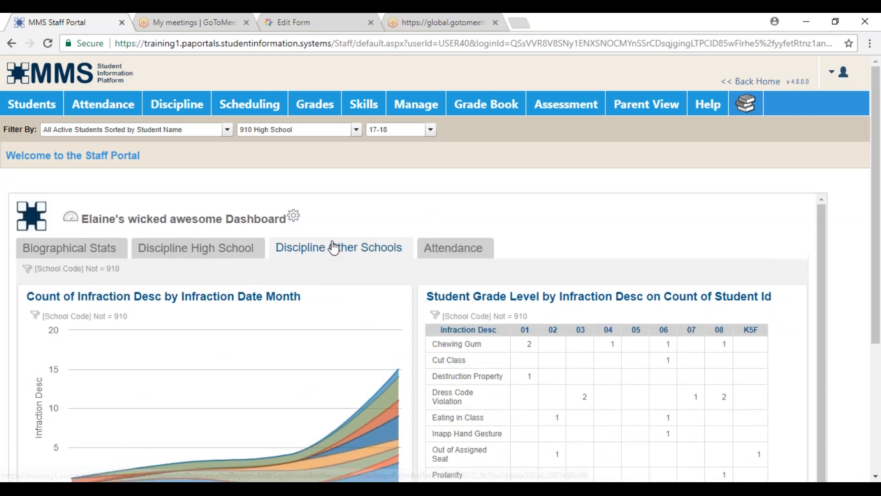
mouse_move(418, 109)
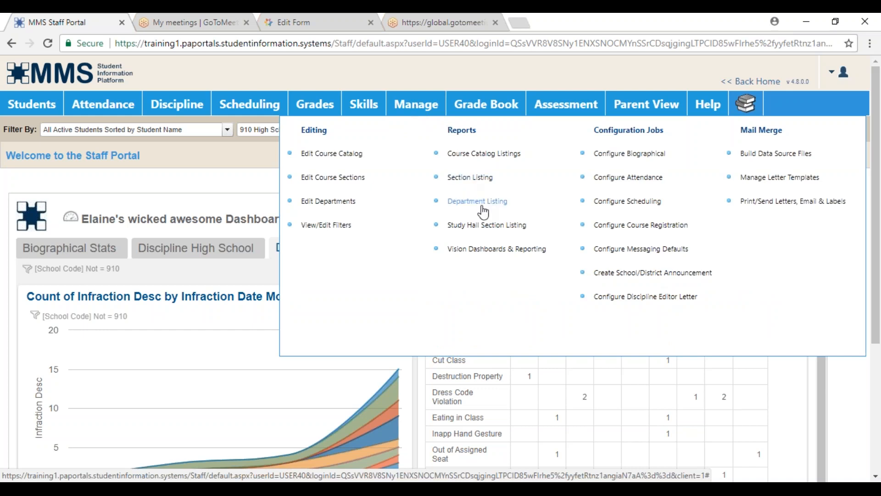
Launch Vision Dashboards & Reporting from the Manage menu's Reports section.
left_click(491, 252)
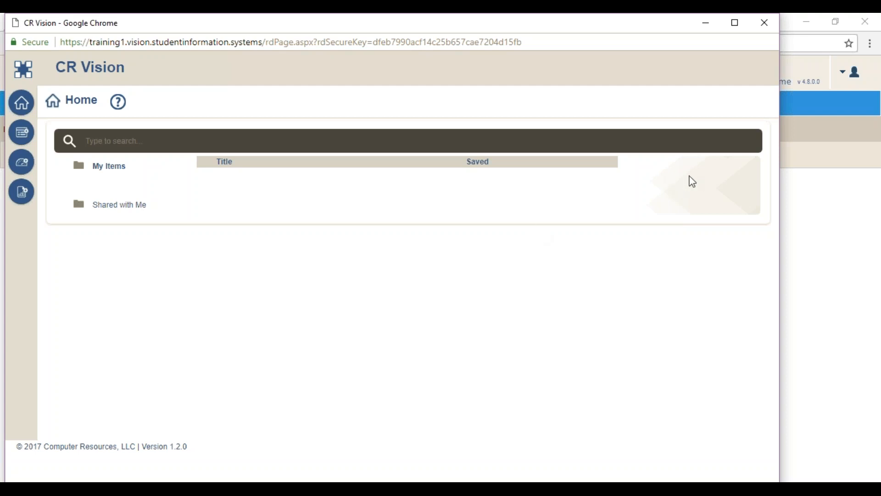
Maximize the CR Vision window and list the four items in Shared with Me.
left_click(736, 23)
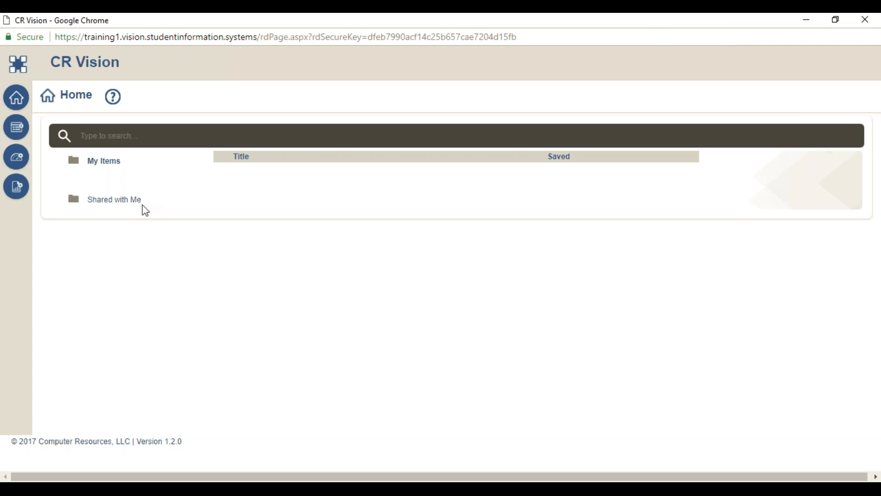
left_click(111, 203)
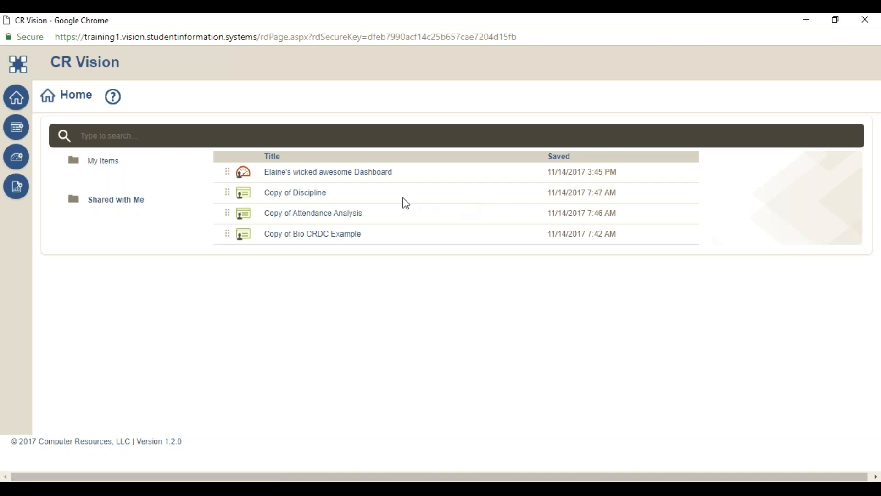
Open the shared Copy of Discipline report and bring up its gear menu.
left_click(300, 194)
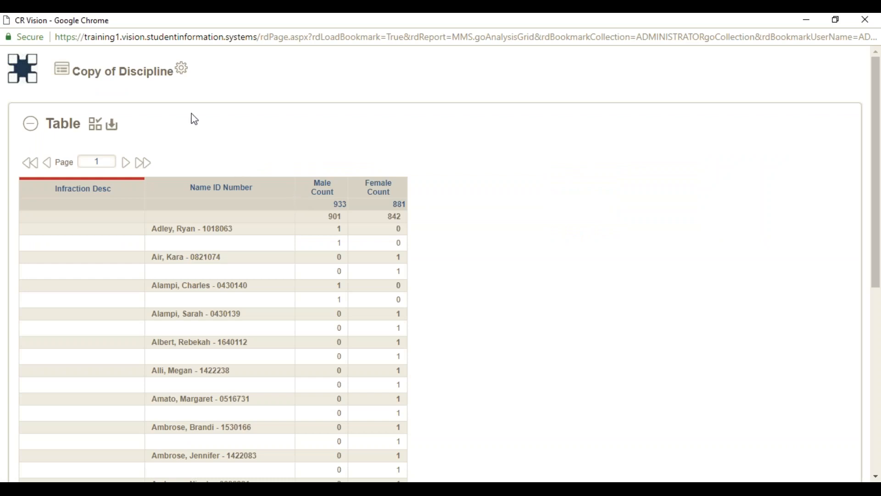
left_click(183, 73)
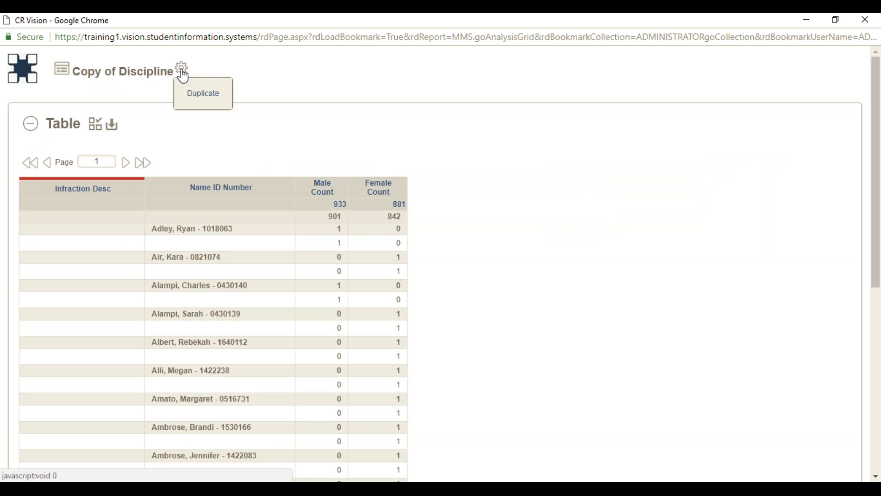
Duplicate Copy of Discipline, then return home and find the copy under My Items.
left_click(201, 97)
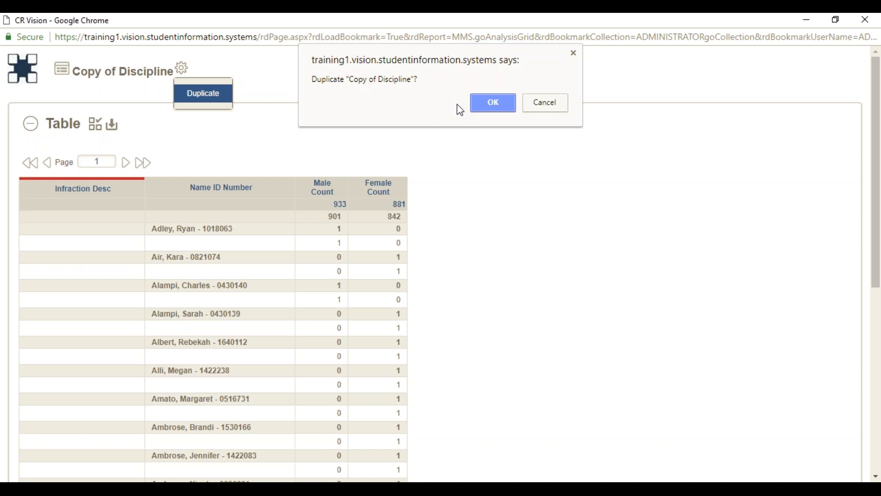
left_click(495, 103)
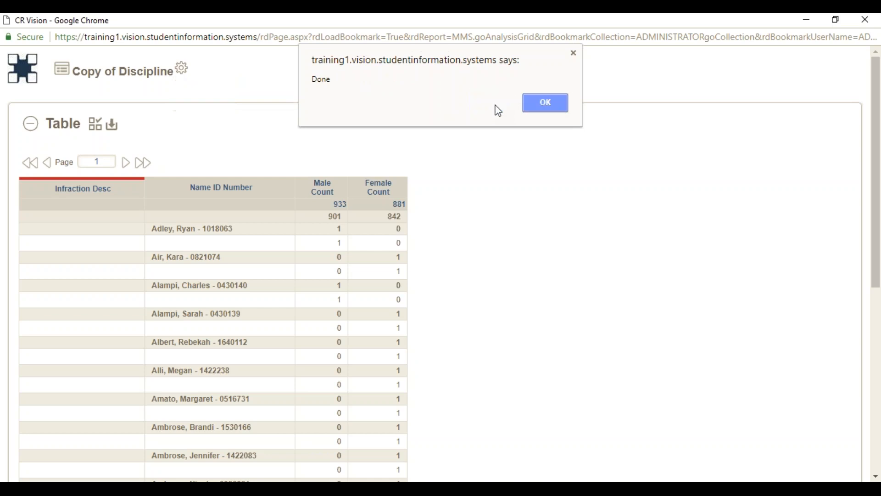
left_click(554, 104)
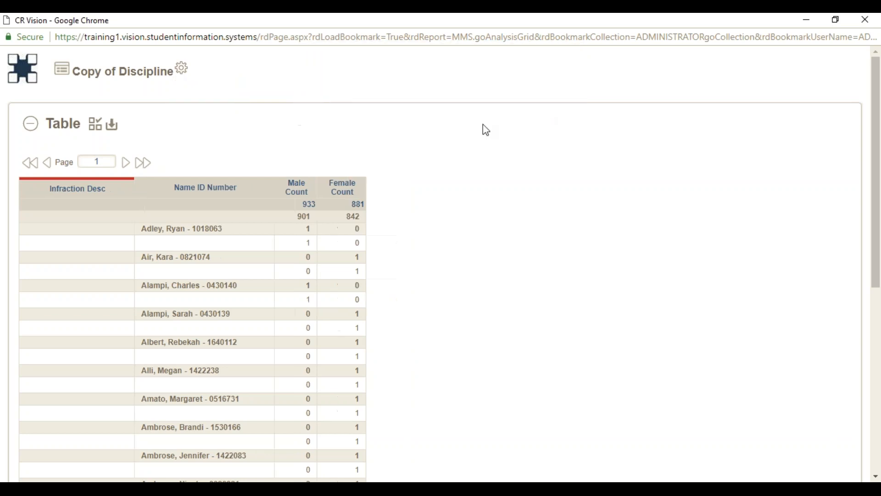
left_click(25, 81)
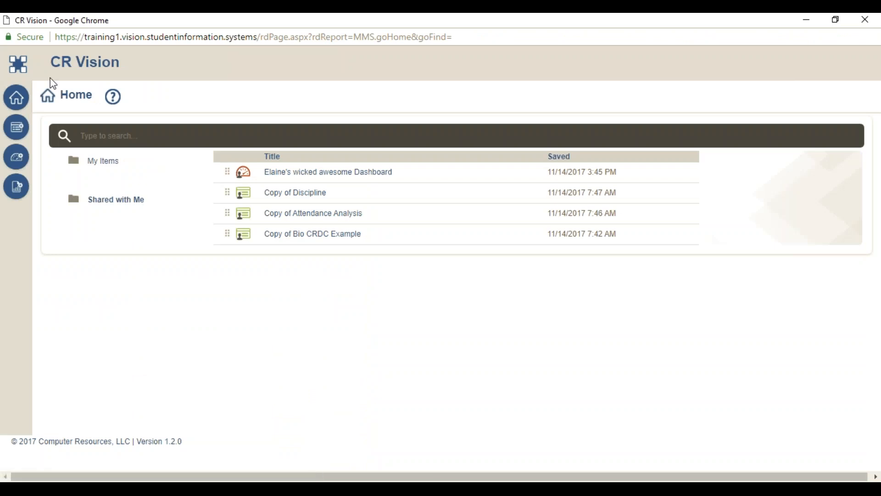
mouse_move(110, 160)
left_click(117, 165)
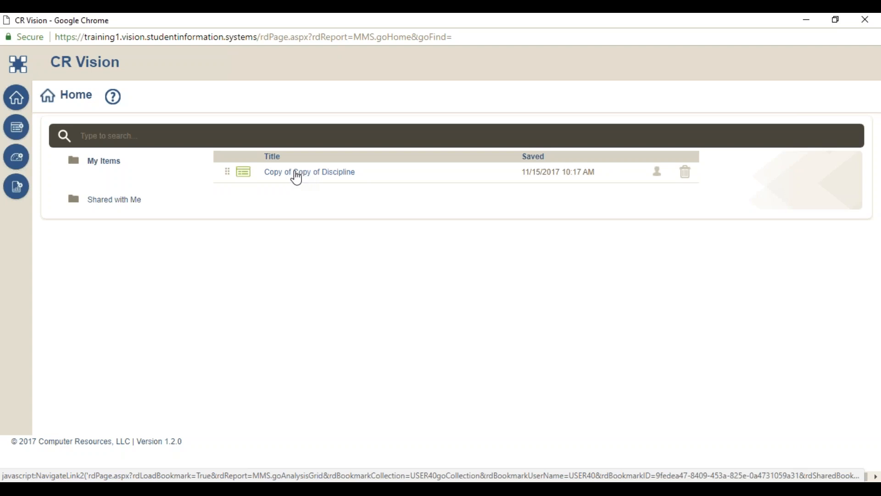
Open Copy of Copy of Discipline from My Items to view its male/female count table.
left_click(296, 175)
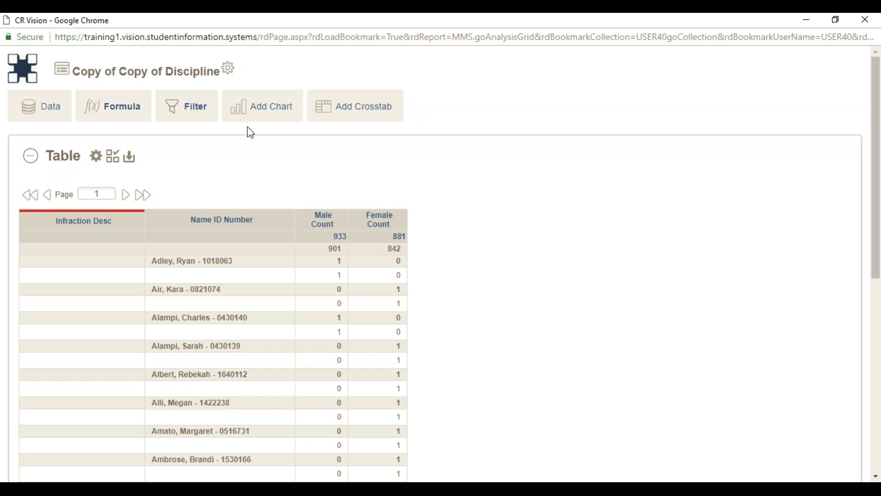
Show the Data panel's Student Bio View and StudentDisciplineView columns, then scroll to the table totals.
left_click(40, 116)
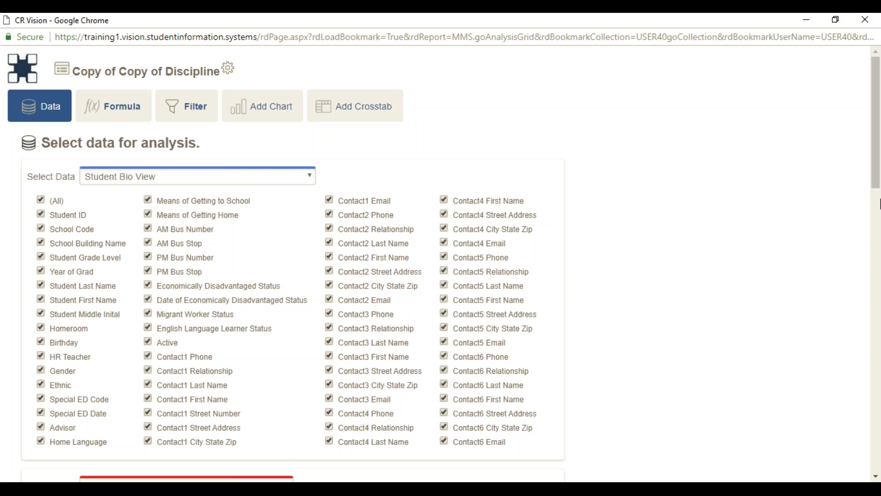
scroll(879, 204, "down", 5)
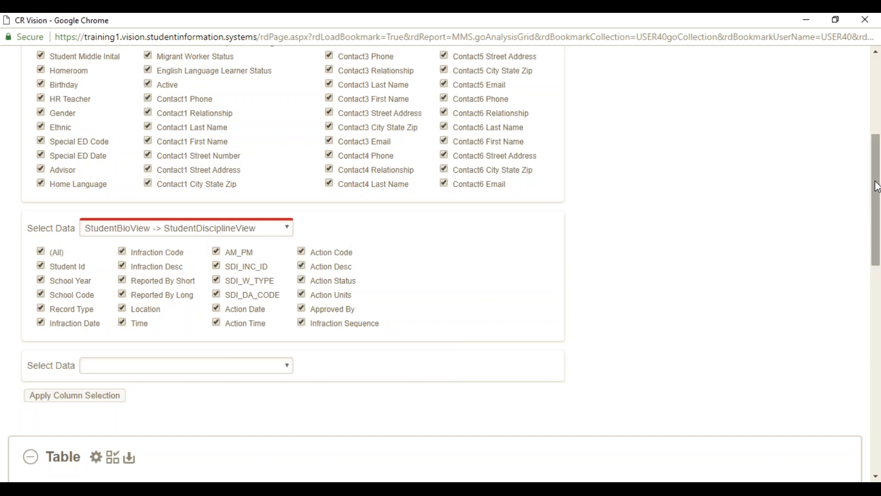
left_click_drag(877, 187, 879, 295)
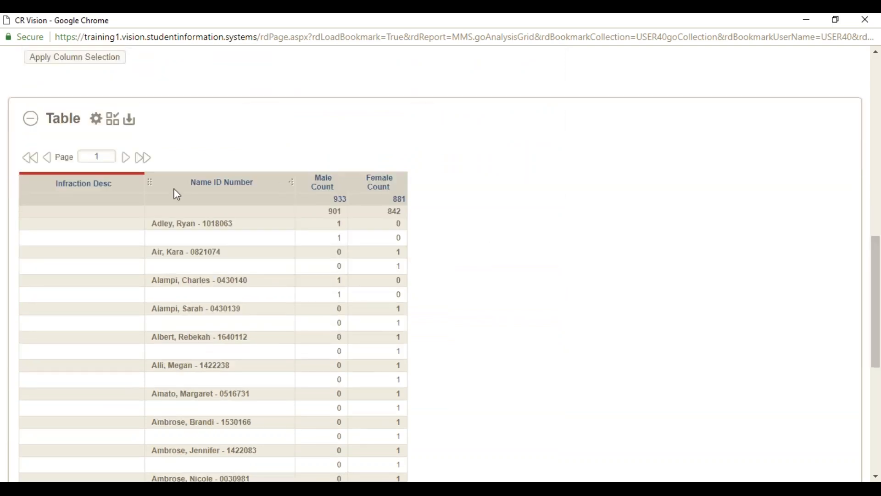
Open the table's Show/hide options Columns tab and scroll back to the top.
left_click(97, 120)
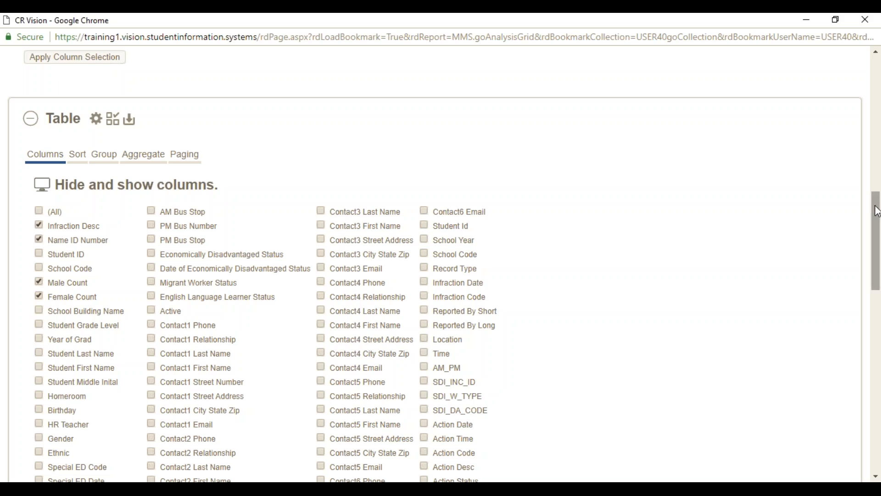
left_click_drag(877, 212, 877, 57)
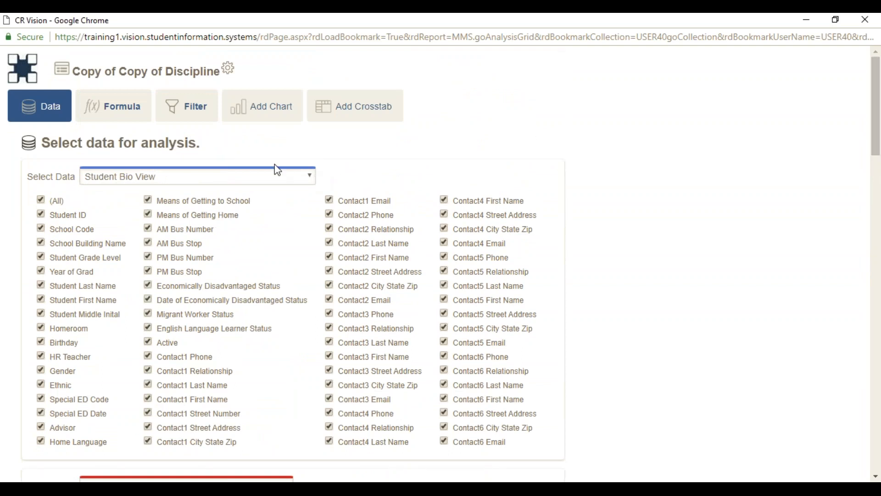
Close the Data panel and add a crosstab of Infraction Desc by Name ID Number.
left_click(40, 117)
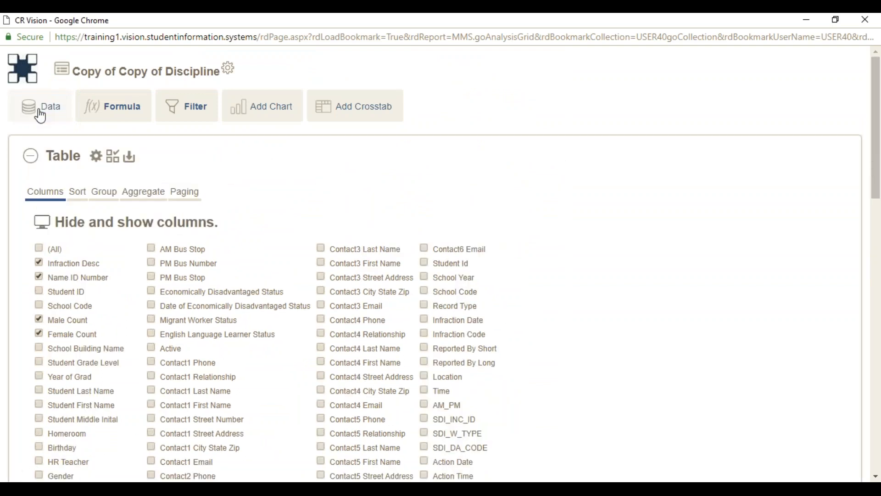
left_click(363, 114)
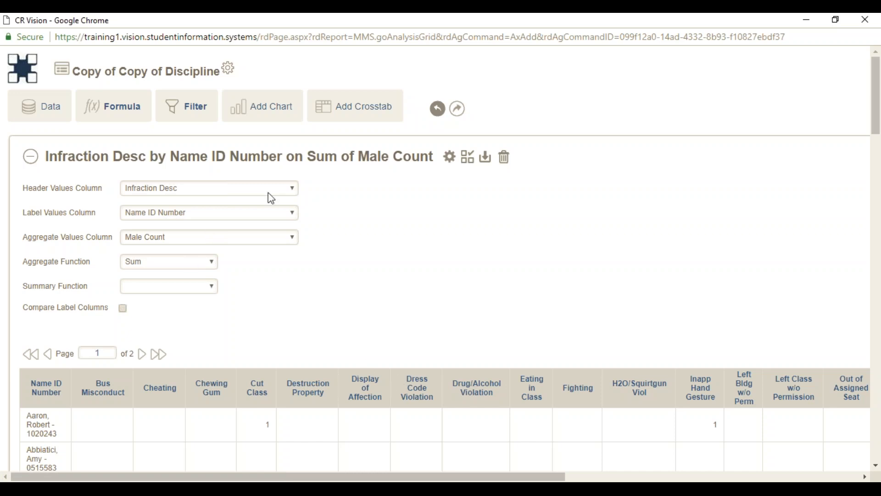
Show the list of columns available for the crosstab's Header Values Column.
left_click(294, 190)
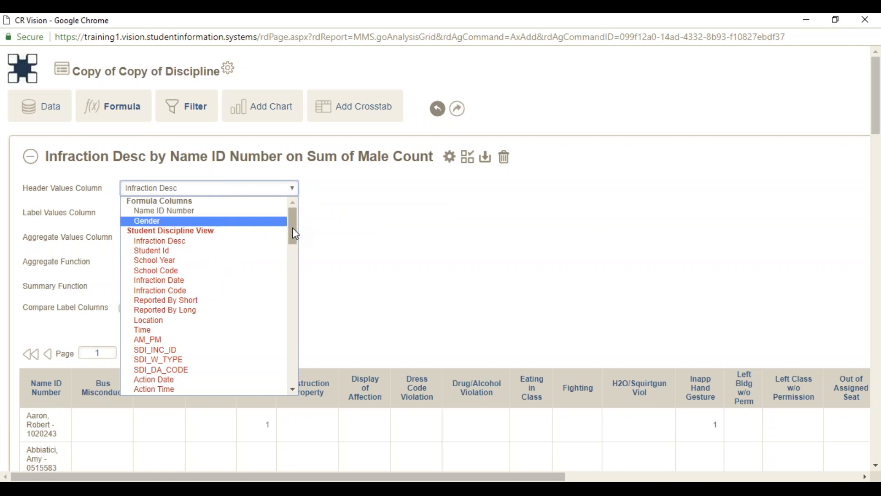
left_click(441, 250)
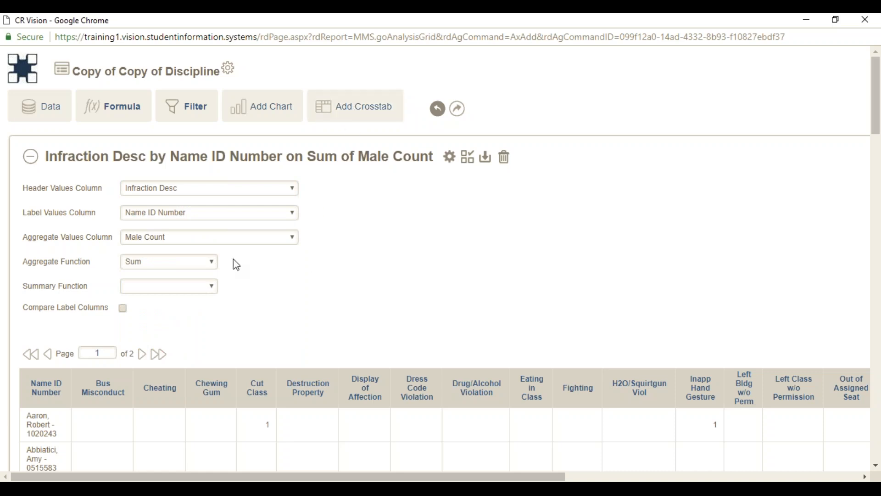
left_click(294, 189)
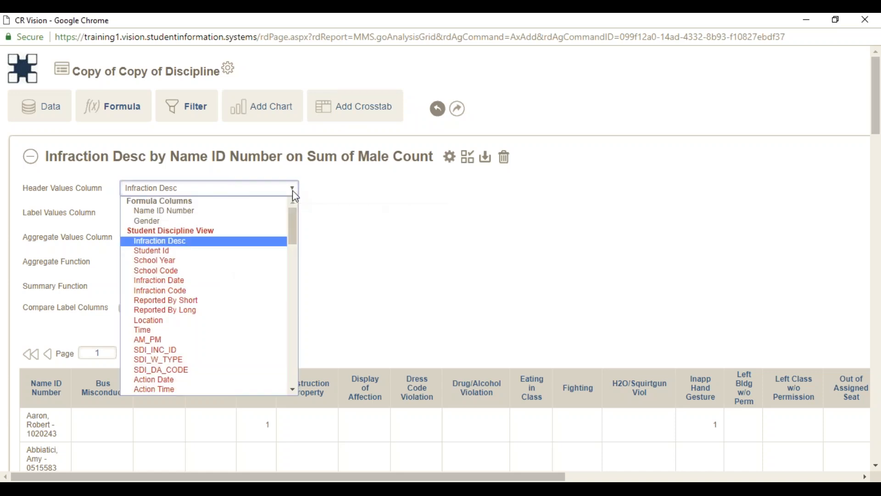
left_click(292, 190)
left_click(292, 190)
Set the crosstab header to Infraction Date grouped by Month.
left_click(194, 285)
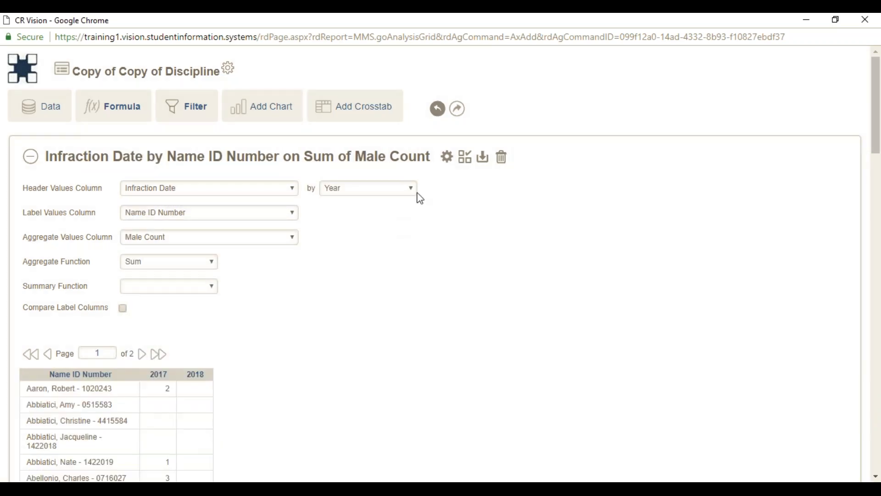
left_click(413, 192)
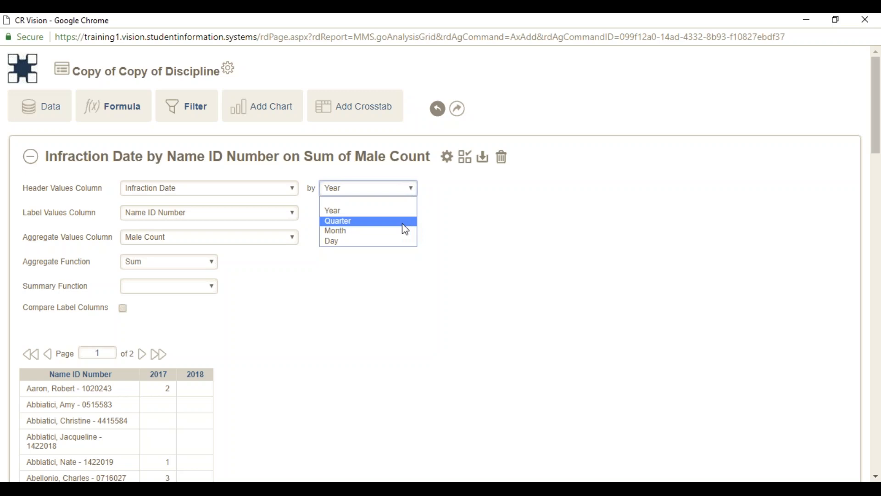
left_click(393, 231)
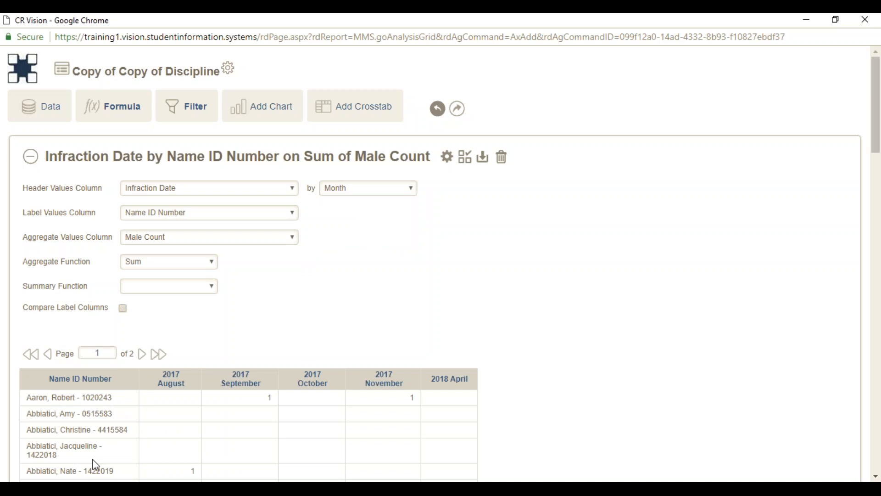
left_click(293, 212)
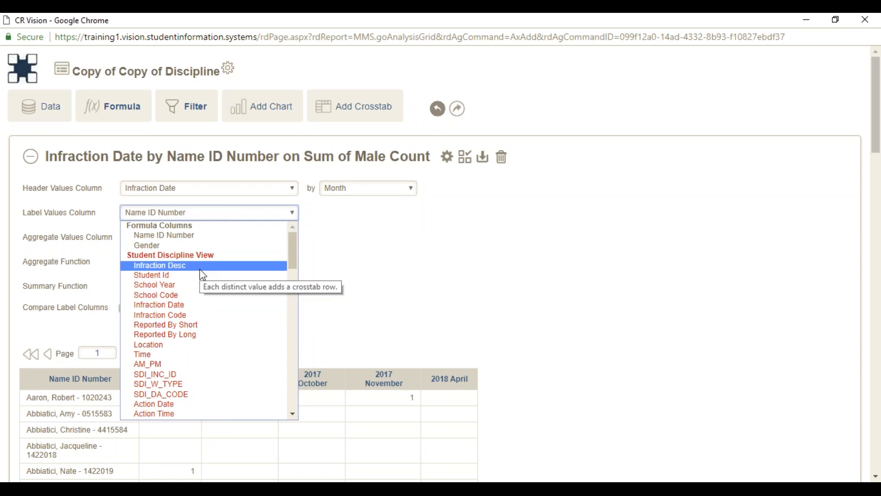
Use Infraction Desc as the crosstab row labels and Student Id as the aggregated column.
left_click(182, 271)
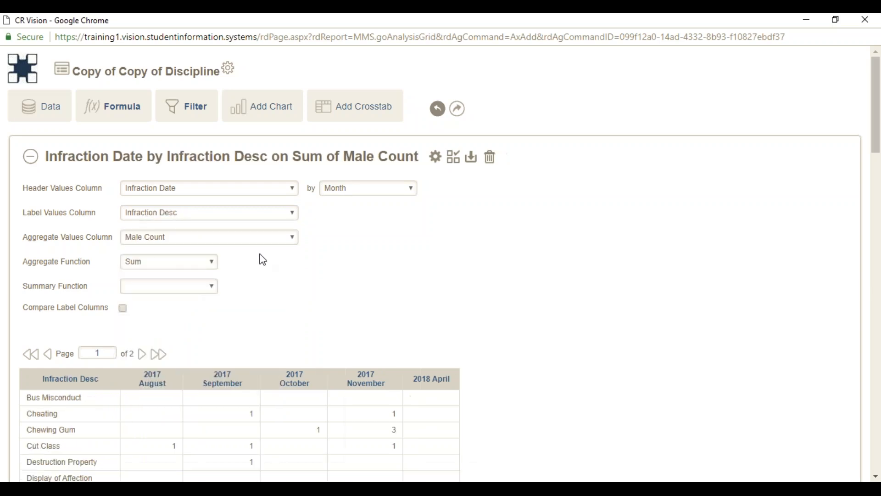
left_click(292, 237)
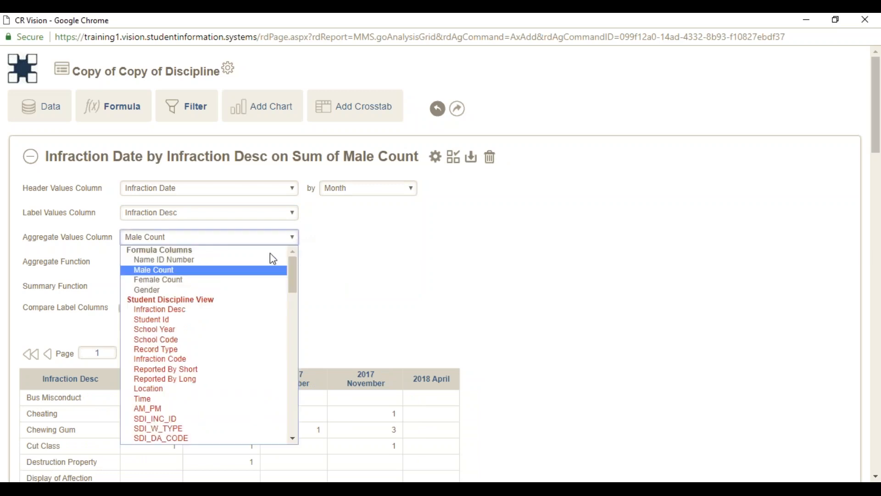
left_click(194, 320)
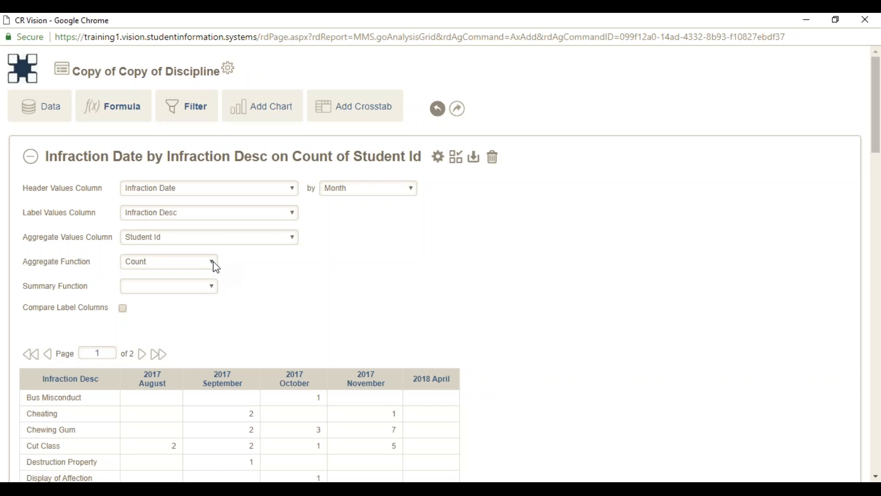
Switch the crosstab's aggregate function from Count to Distinct Count.
left_click(215, 264)
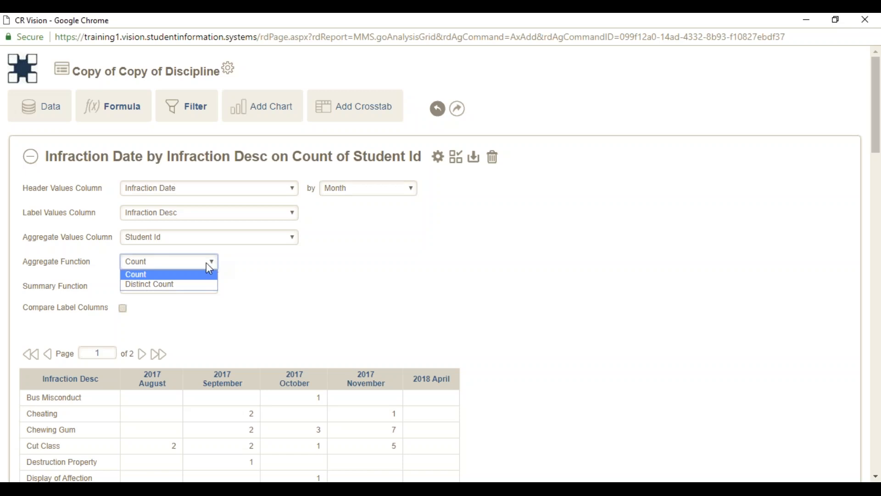
left_click(180, 276)
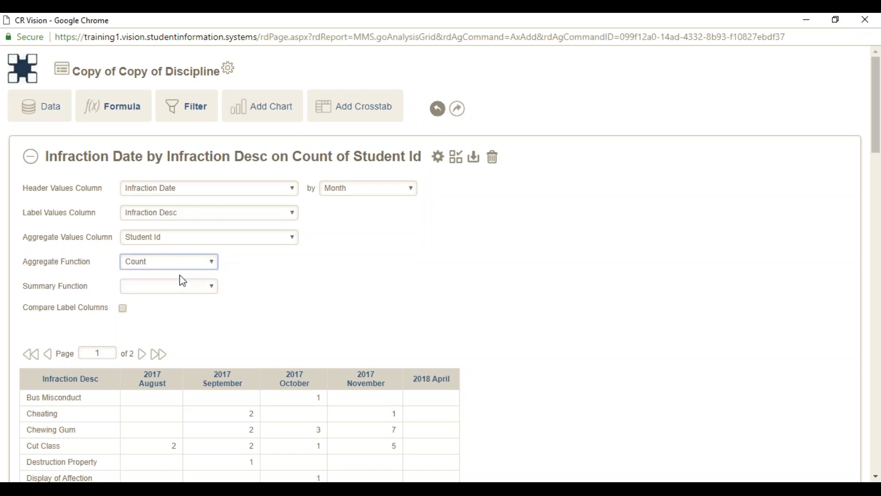
key("Down")
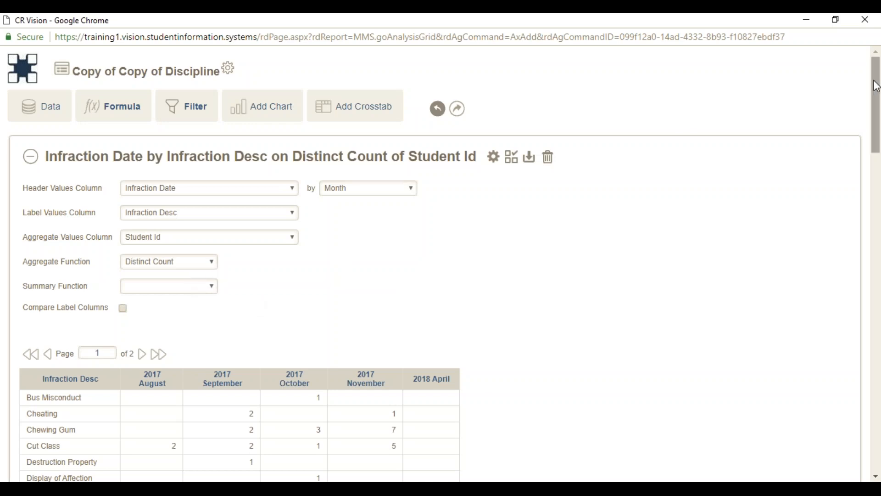
left_click_drag(874, 86, 879, 142)
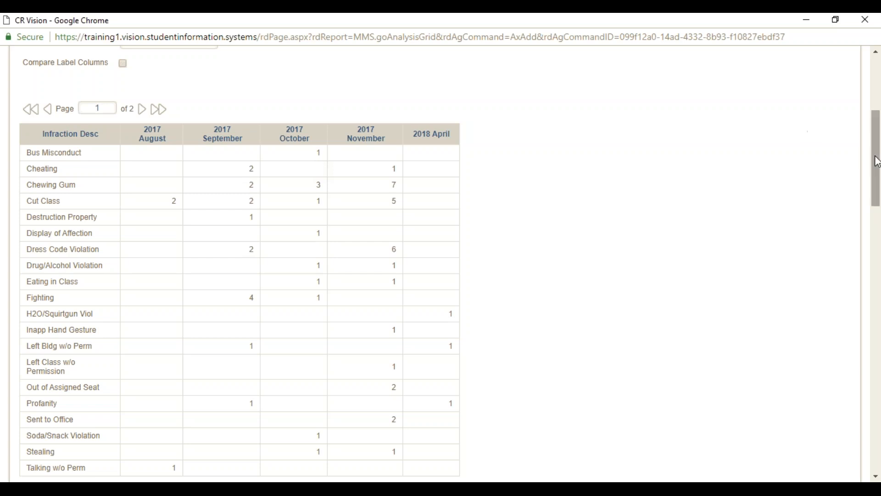
left_click_drag(877, 161, 878, 129)
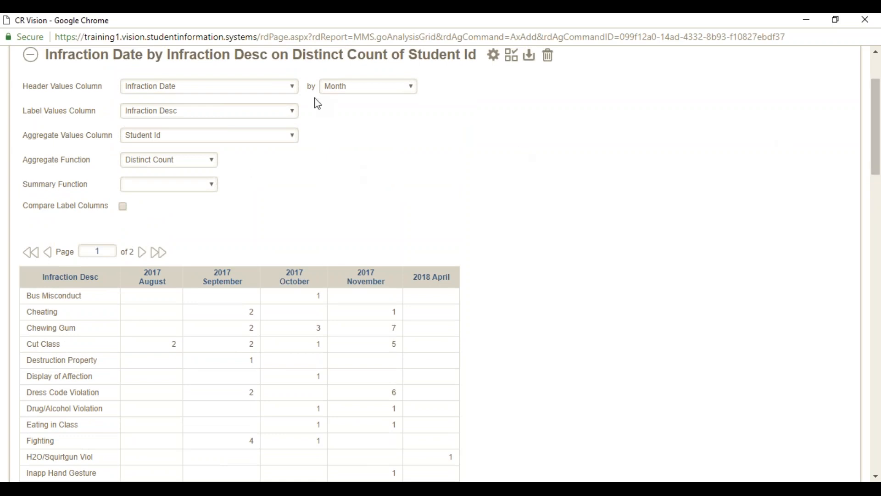
Change the aggregate function from Distinct Count back to Count of Student Id.
left_click(212, 160)
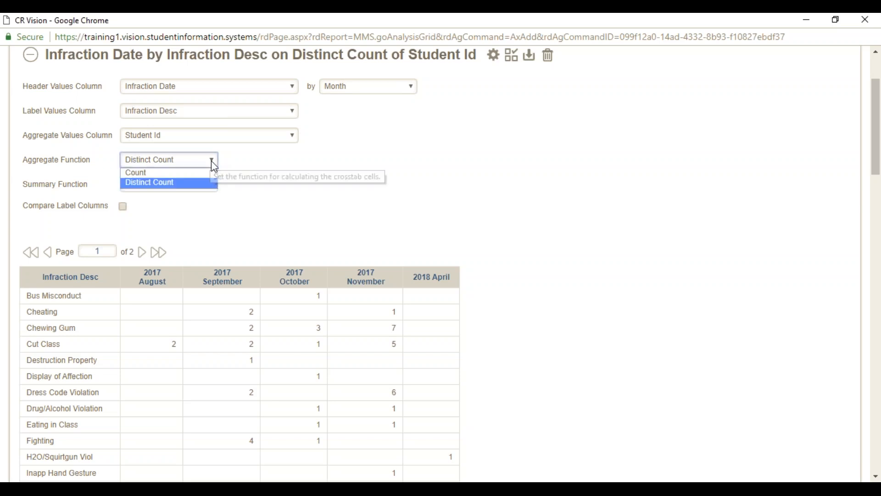
left_click(190, 174)
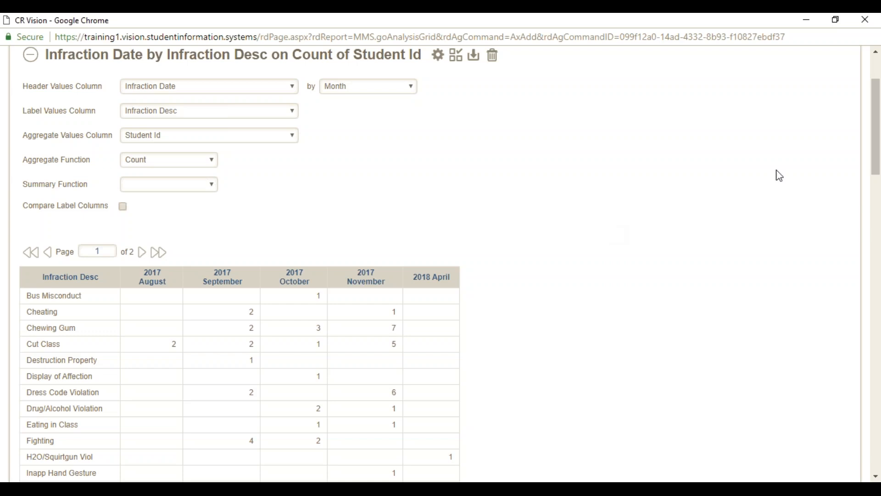
mouse_move(876, 145)
left_mouse_down()
mouse_move(879, 185)
mouse_move(879, 131)
left_mouse_up()
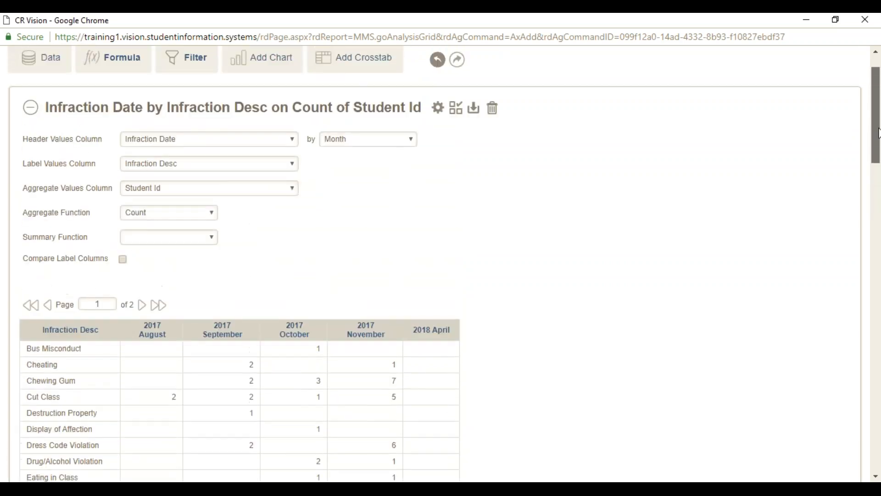
Add the Infraction Date by Infraction Desc crosstab to the Visual Gallery with its default title.
left_click(456, 112)
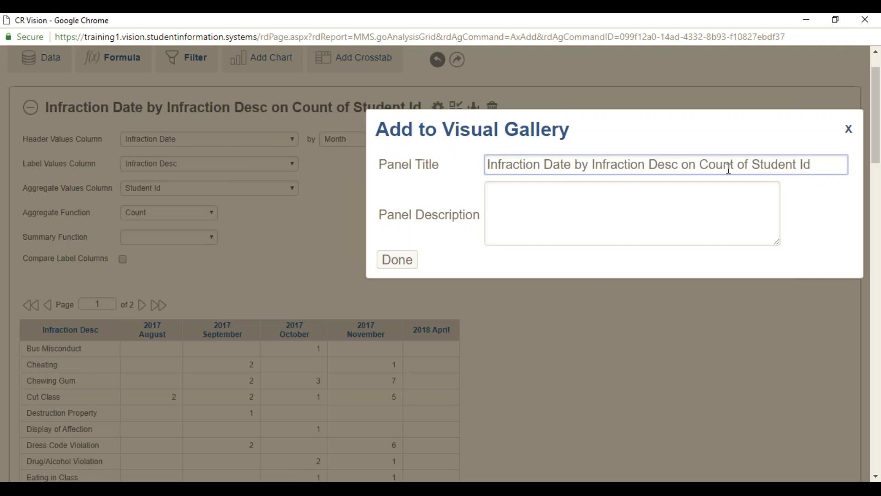
left_click(407, 264)
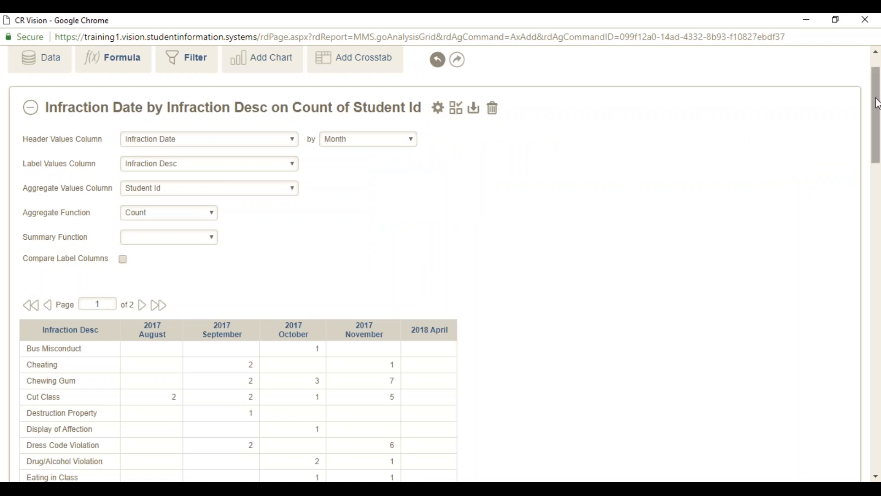
left_click_drag(877, 103, 877, 93)
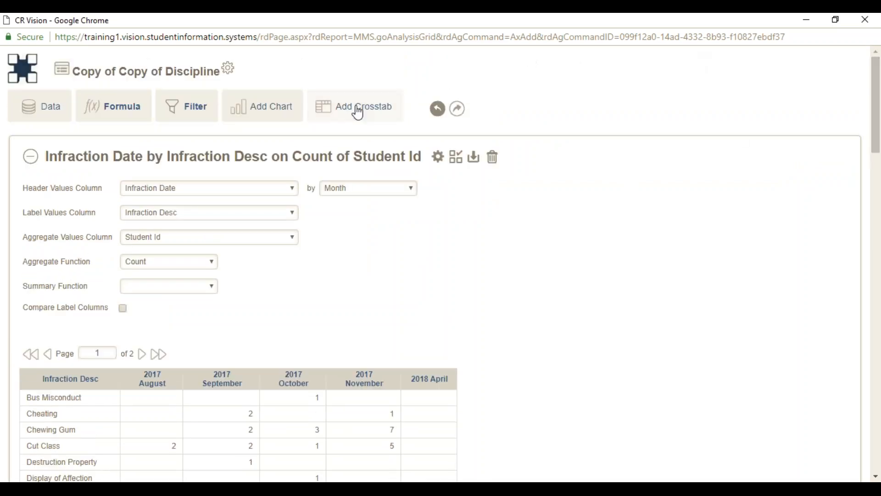
Add a pie chart with slices labelled by Infraction Desc and Student Id as the data column.
left_click(272, 111)
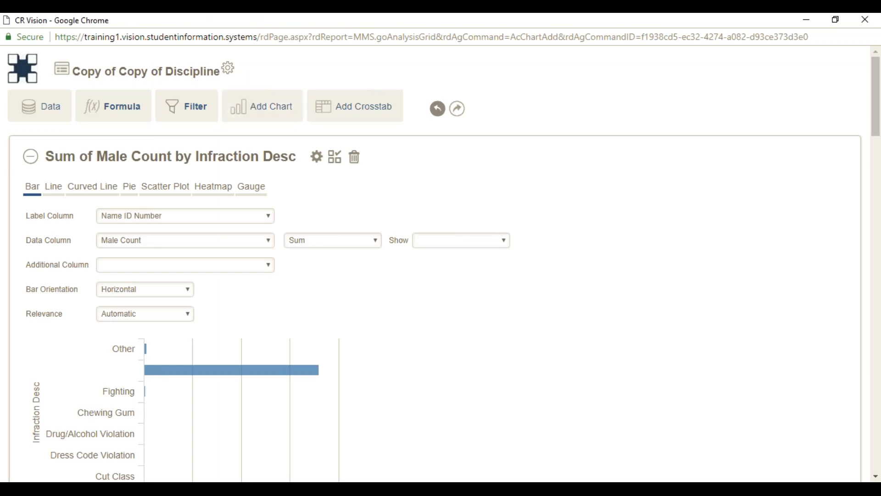
left_click(133, 190)
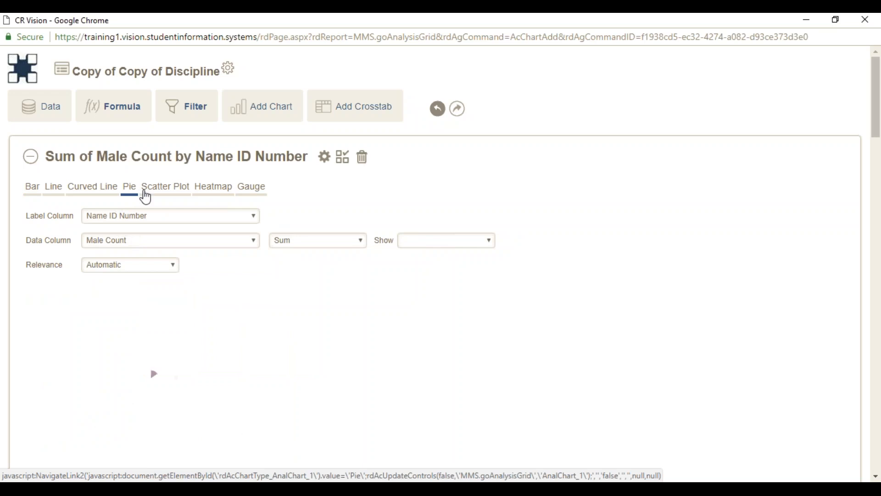
left_click(180, 221)
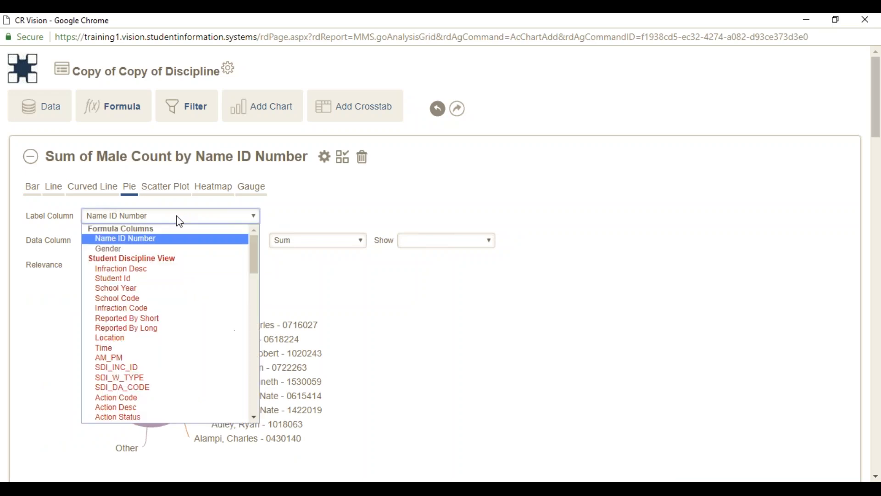
left_click(163, 273)
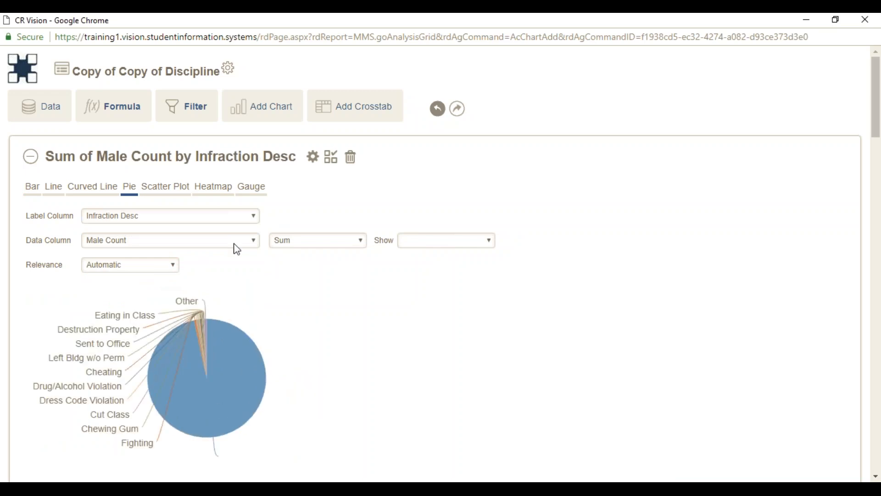
left_click(255, 241)
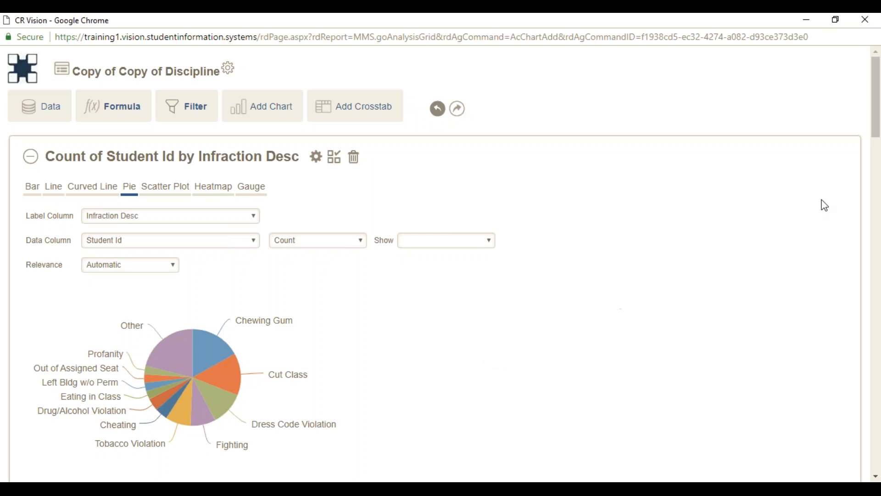
Enlarge the pie chart panel so every infraction slice shows its own label.
scroll(877, 132, "down", 4)
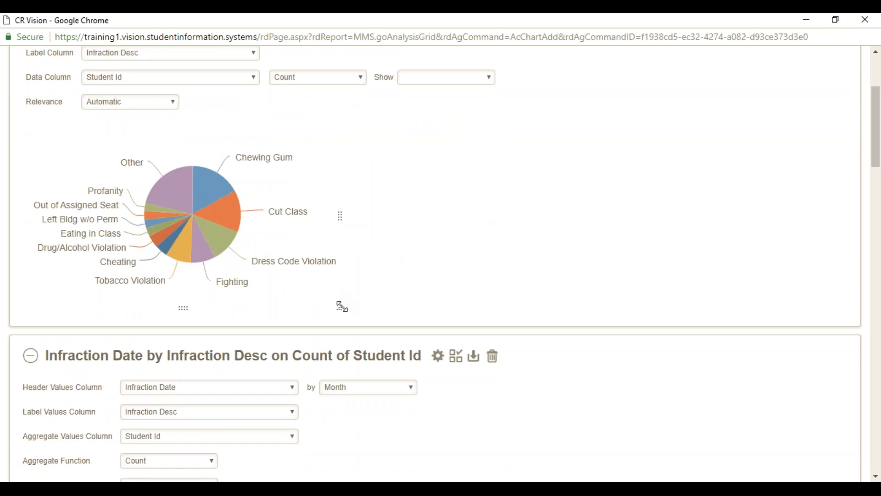
left_click_drag(343, 306, 434, 435)
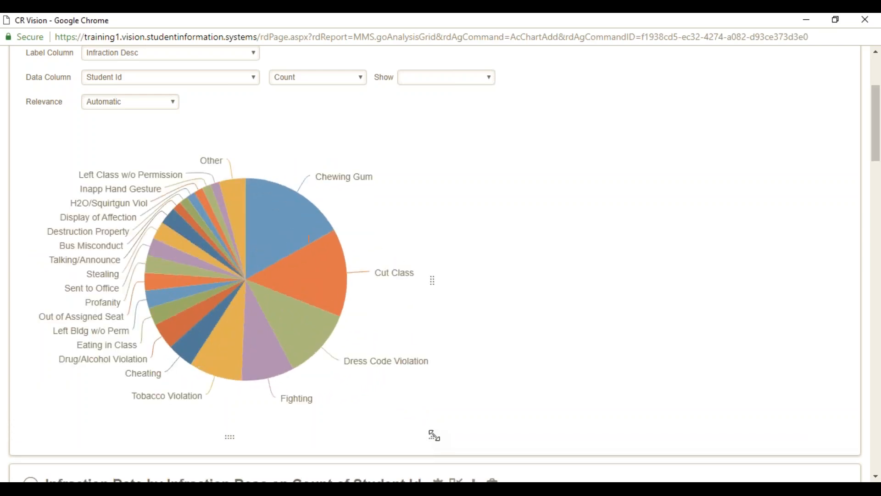
mouse_move(232, 208)
Label the pie slices with percentages, such as Chewing Gum 17%, instead of counts.
left_click(492, 79)
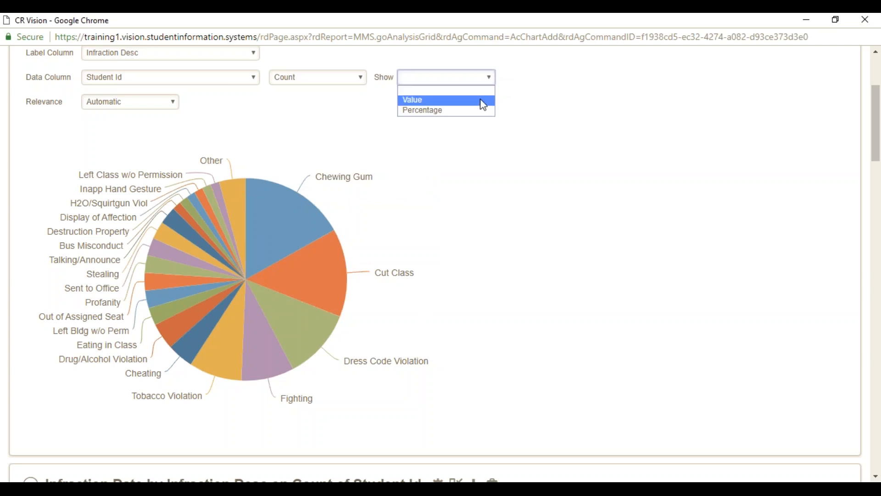
left_click(483, 101)
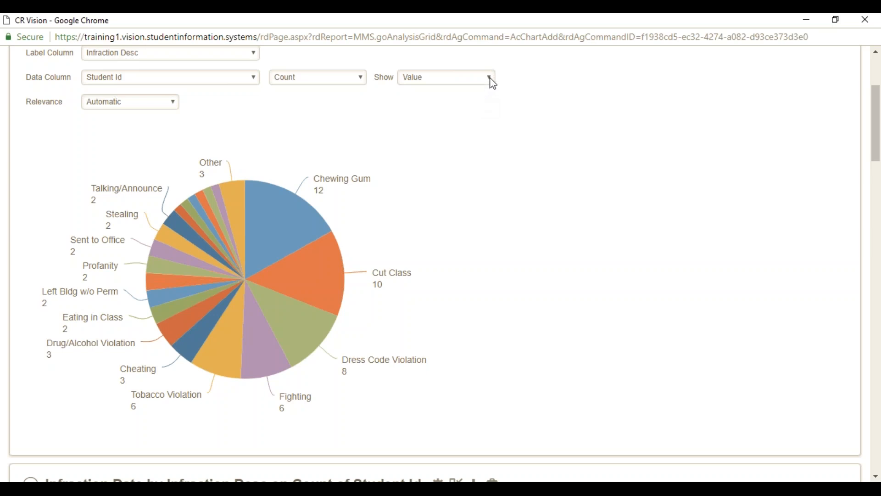
left_click(493, 83)
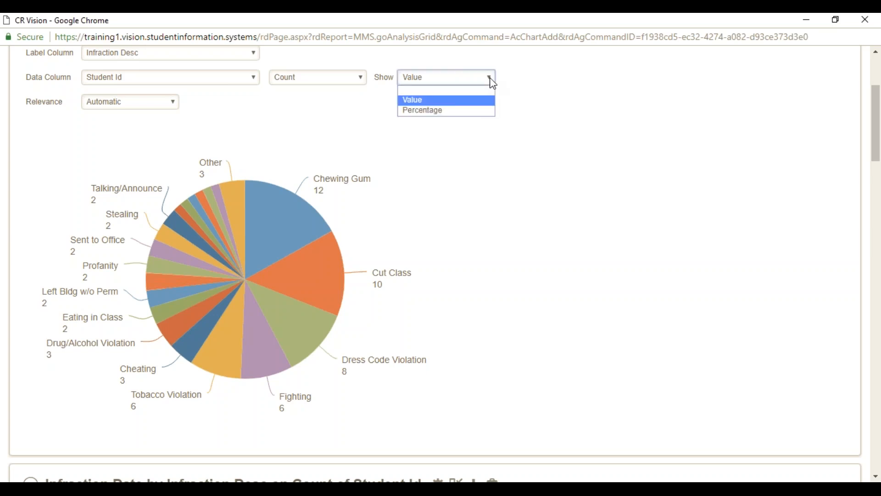
left_click(480, 111)
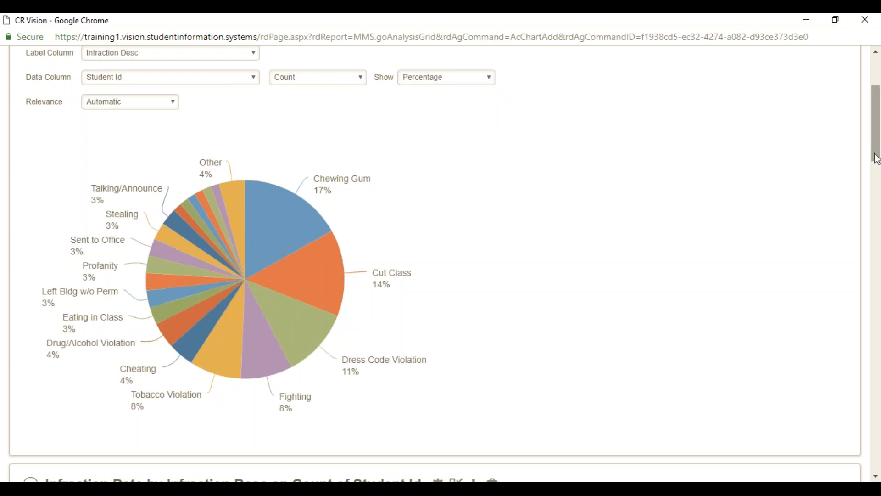
left_click_drag(876, 158, 876, 145)
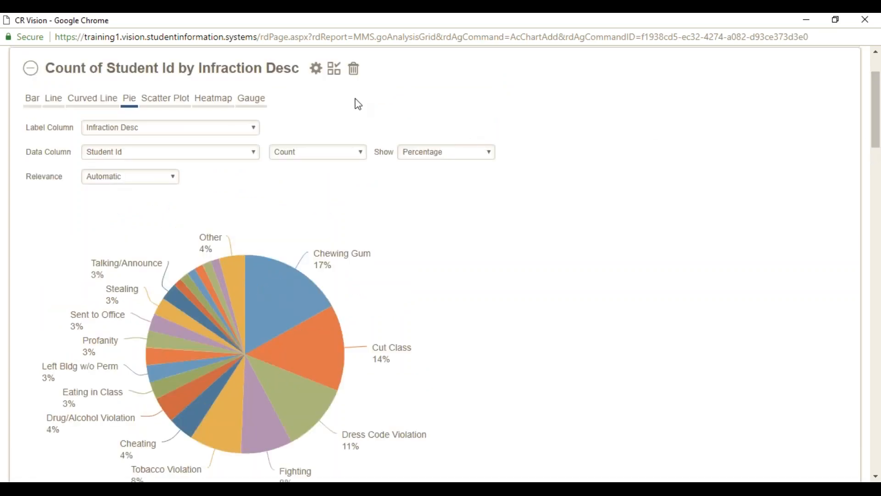
Add the Count of Student Id by Infraction Desc pie chart to the Visual Gallery under its default title.
left_click(335, 77)
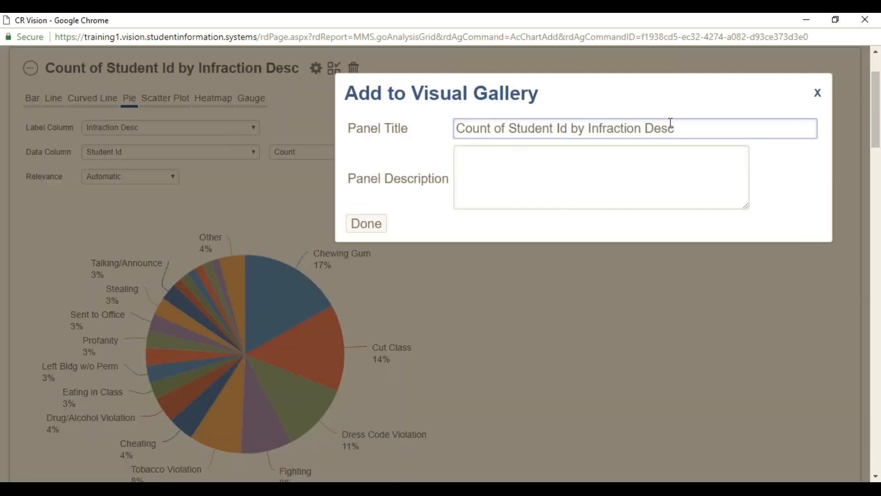
left_click(375, 230)
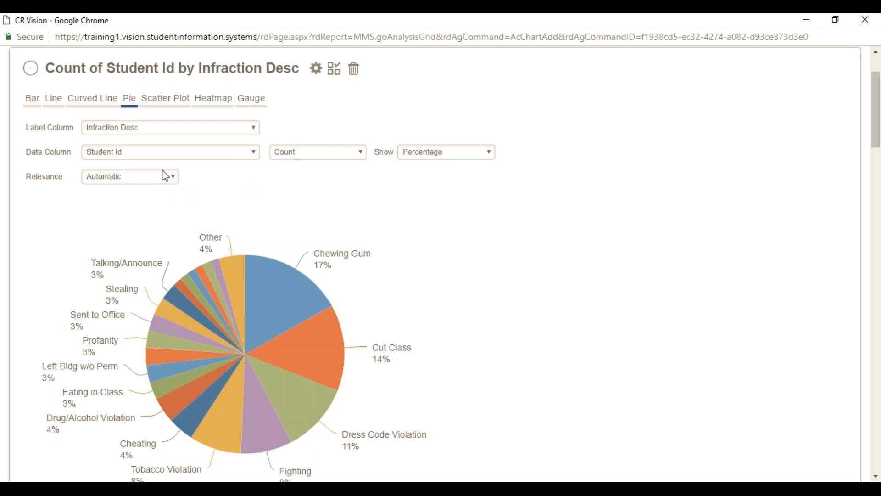
left_click(171, 177)
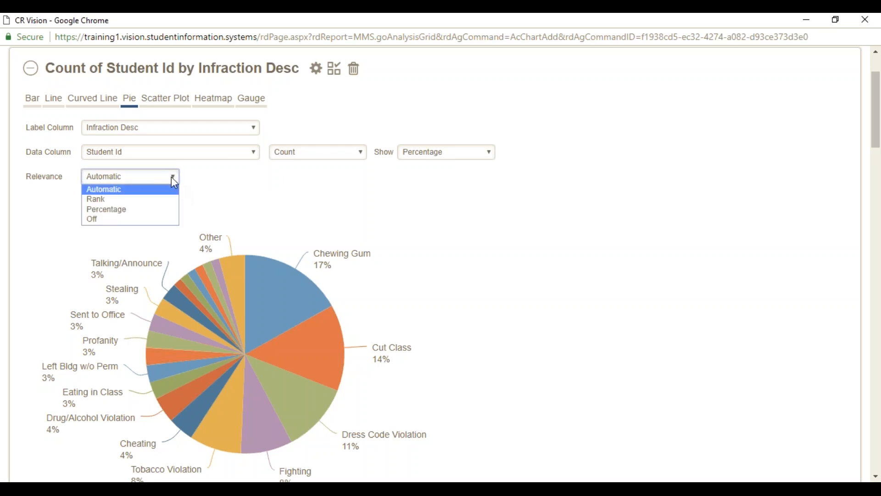
Set the pie chart's Relevance to Rank top 10, grouping remaining infractions as Other.
left_click(149, 202)
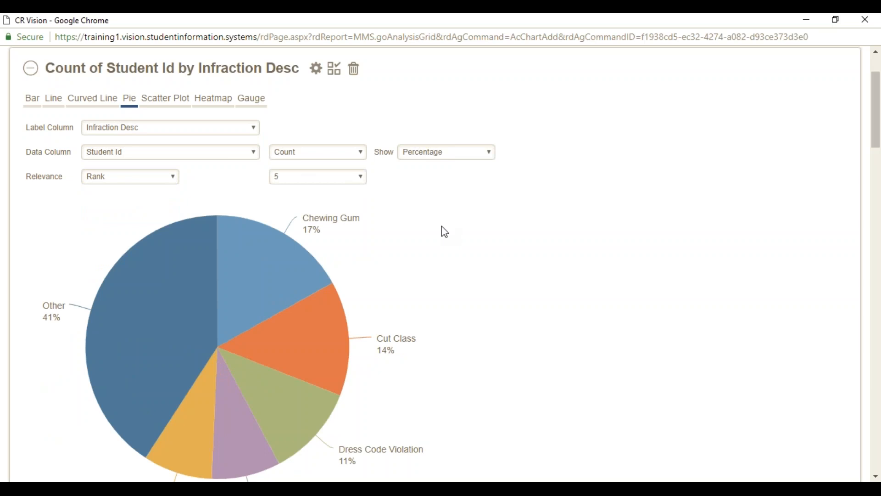
left_click(363, 180)
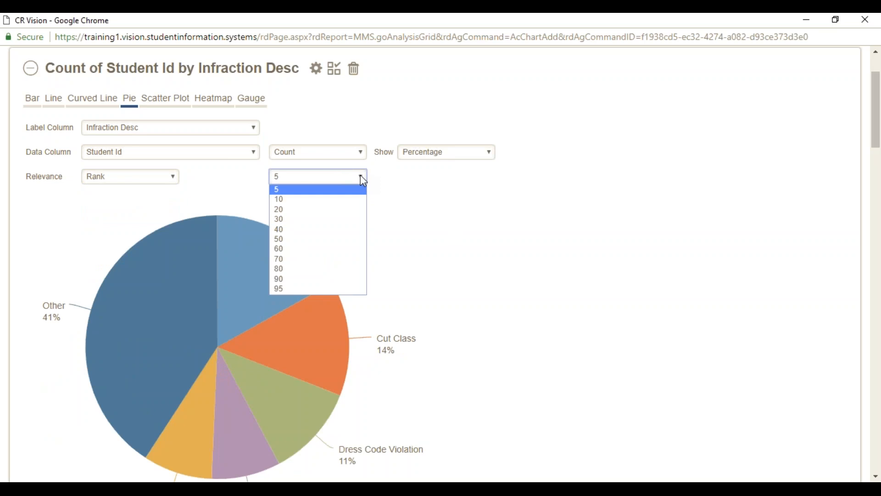
left_click(359, 201)
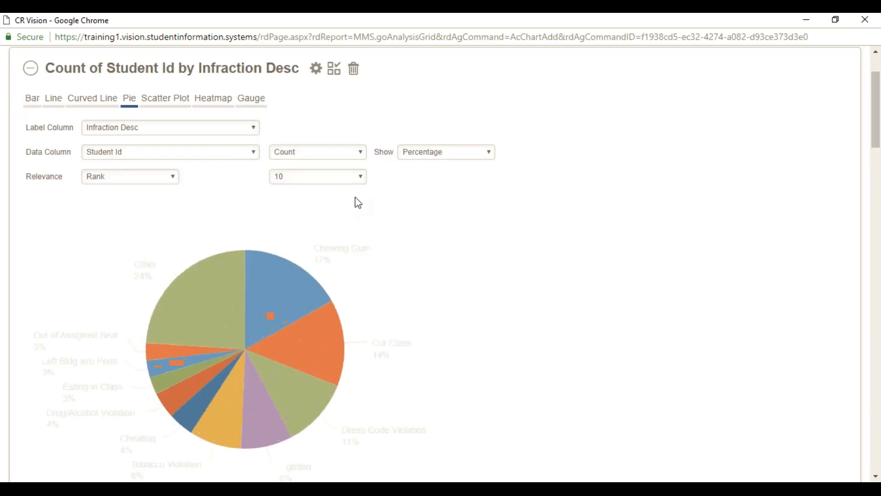
mouse_move(202, 319)
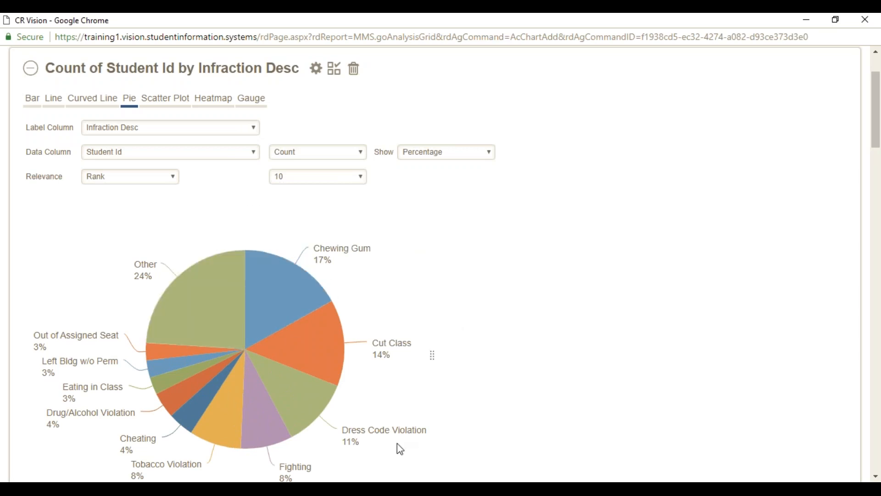
mouse_move(163, 377)
Save the infraction pie chart to the visual gallery under its default title, then add a new chart.
left_click(334, 72)
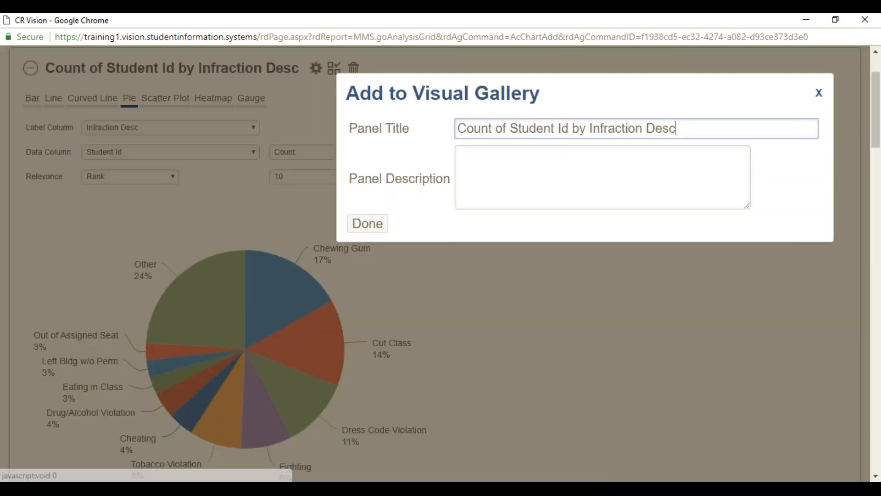
left_click(376, 226)
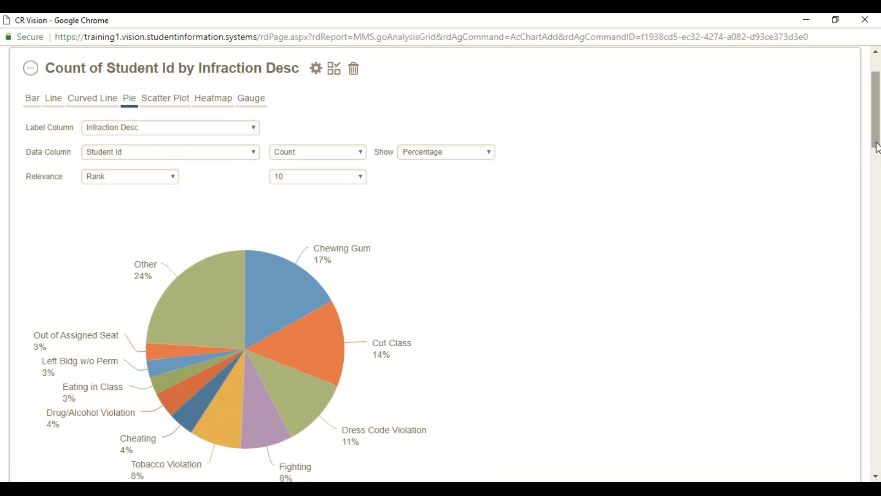
left_click_drag(877, 148, 874, 120)
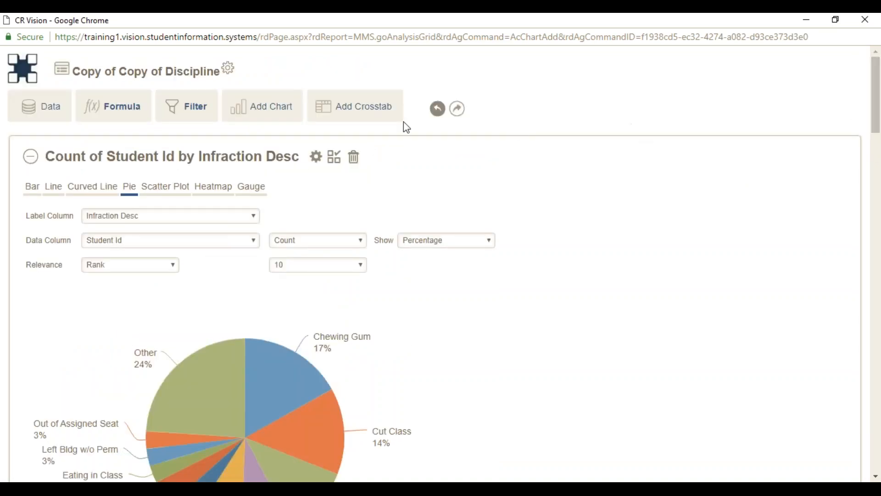
left_click(270, 109)
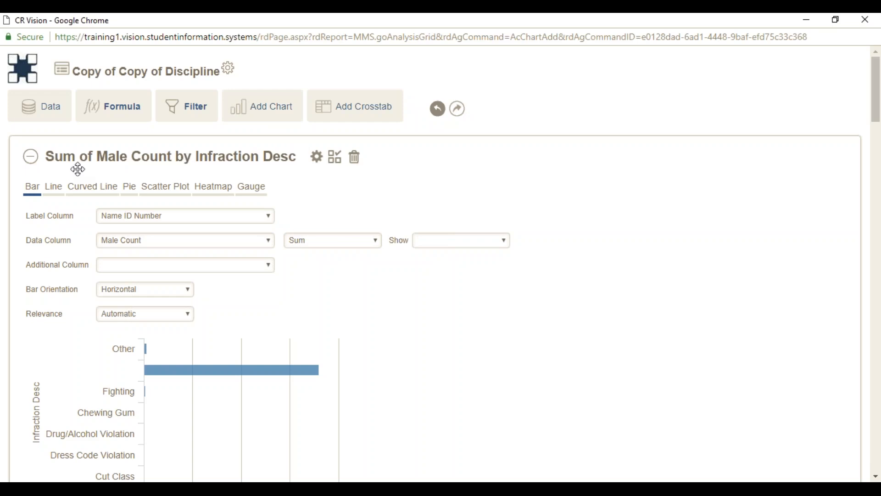
Open the Label Column choices for the new Sum of Male Count bar chart.
left_click(158, 215)
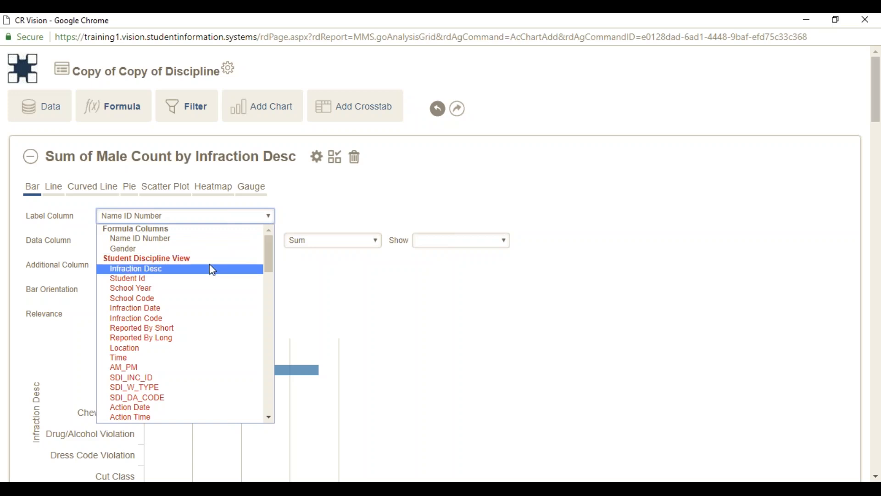
Label the bars by Student Grade Level and measure Count of Infraction Desc.
left_click_drag(271, 265, 267, 299)
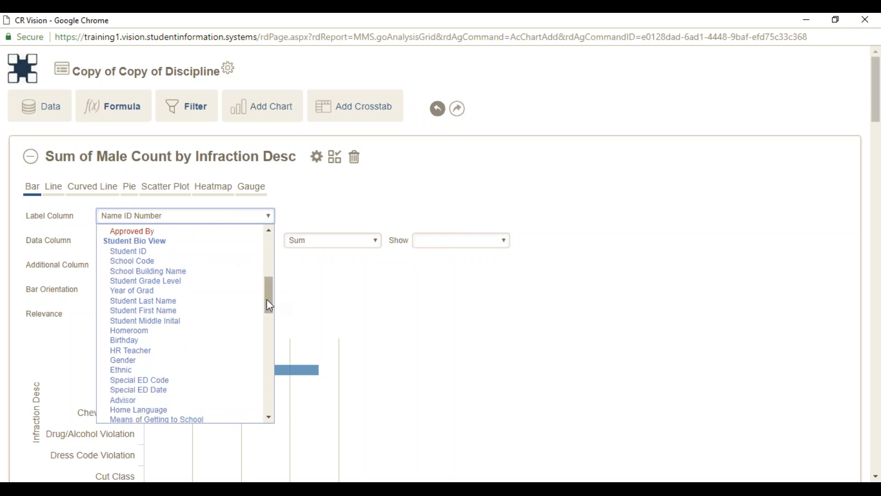
left_click(191, 281)
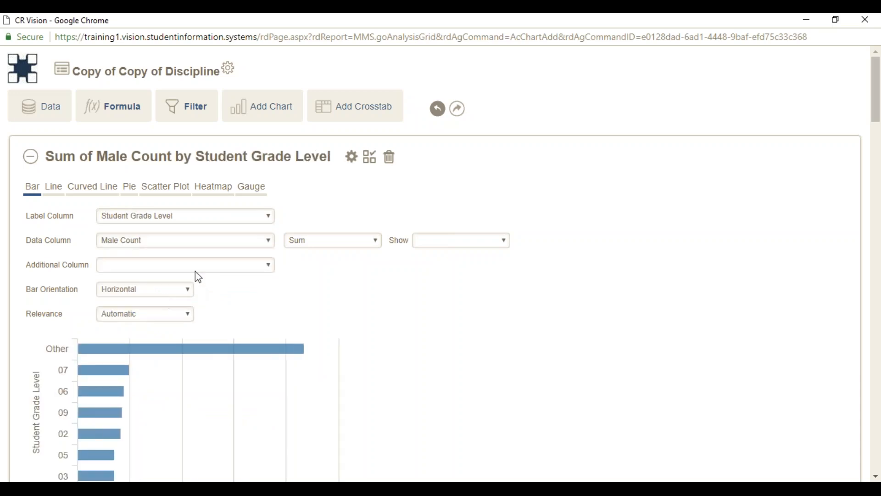
left_click(219, 248)
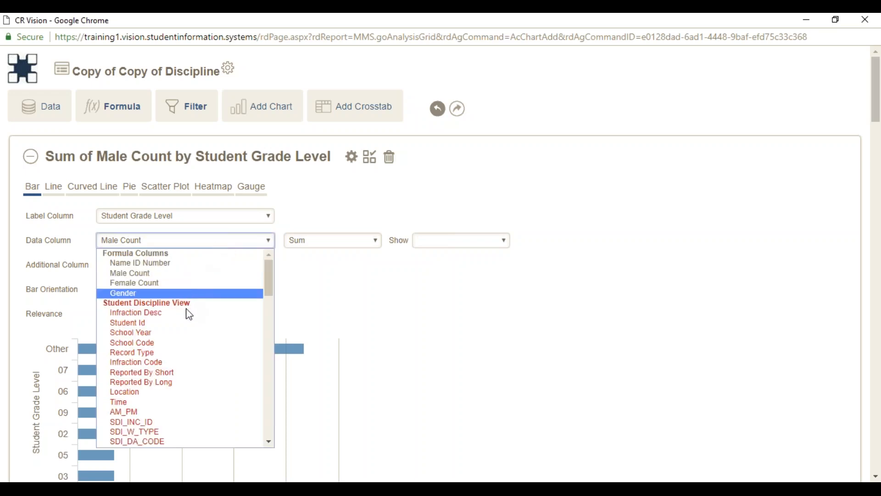
left_click(190, 319)
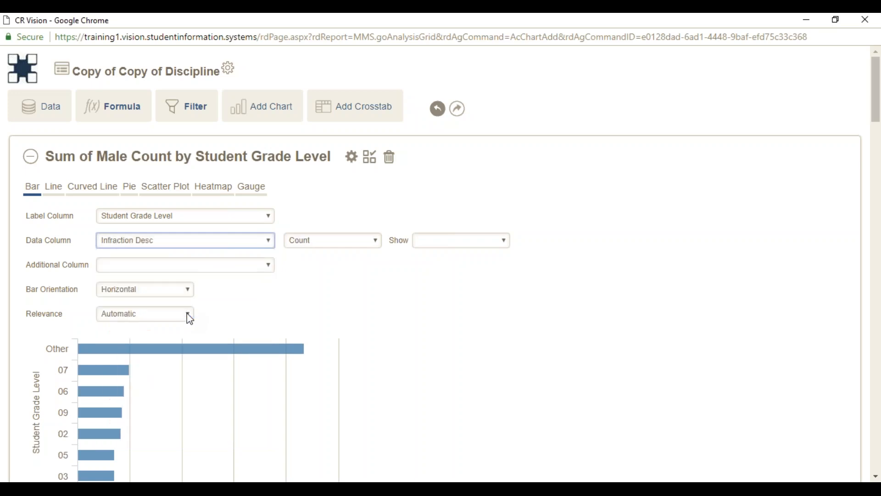
left_click(379, 243)
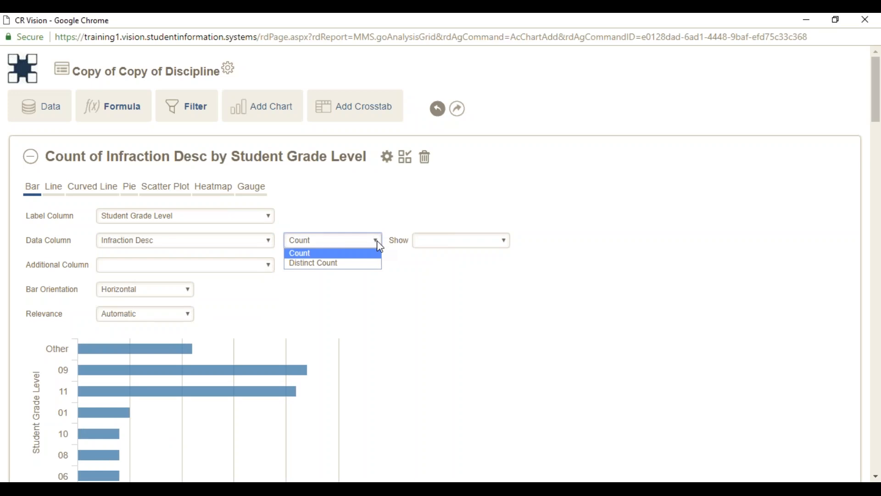
left_click(379, 256)
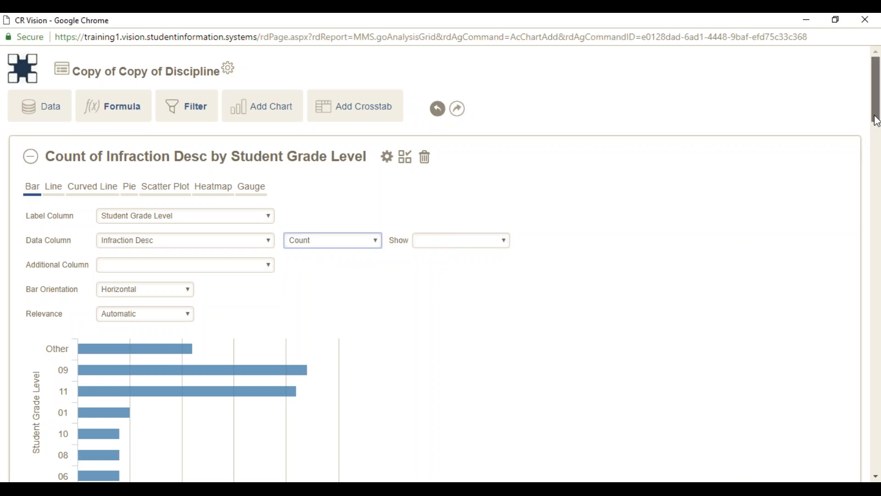
Set Bar Orientation to Vertical and widen the chart until grades 07, 12 and K5F show.
left_click_drag(877, 120, 876, 139)
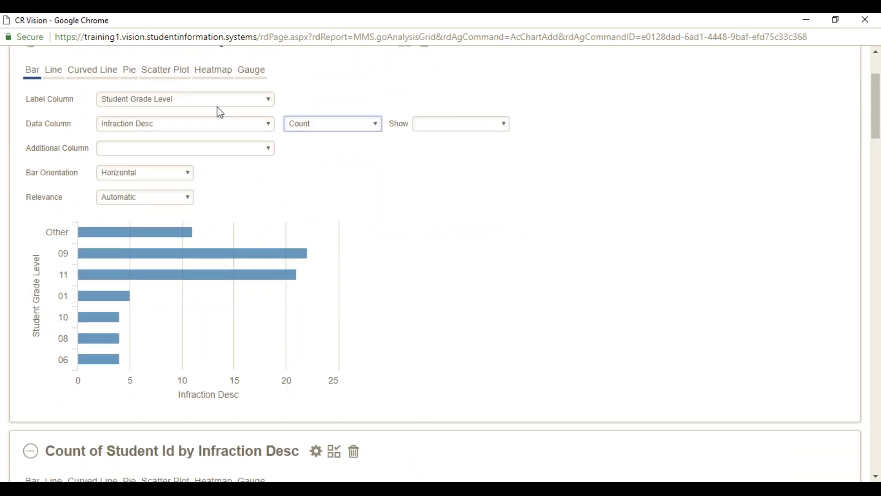
left_click(190, 176)
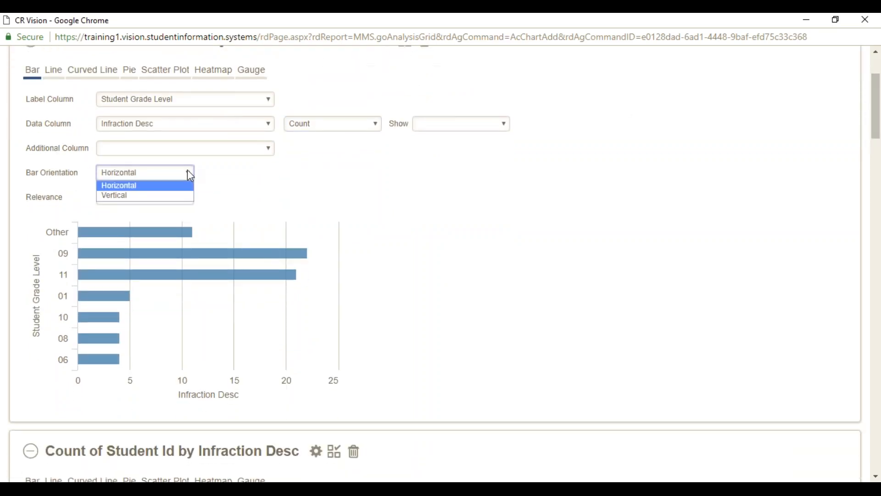
left_click(160, 197)
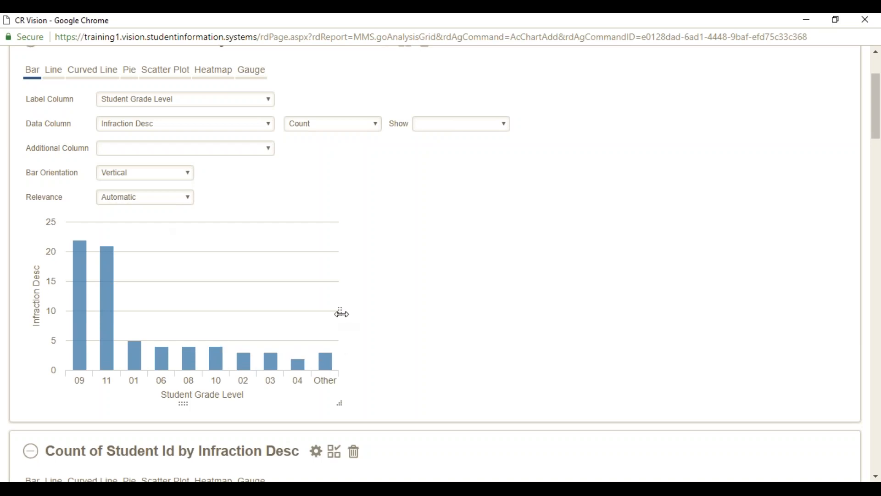
left_click_drag(342, 314, 407, 312)
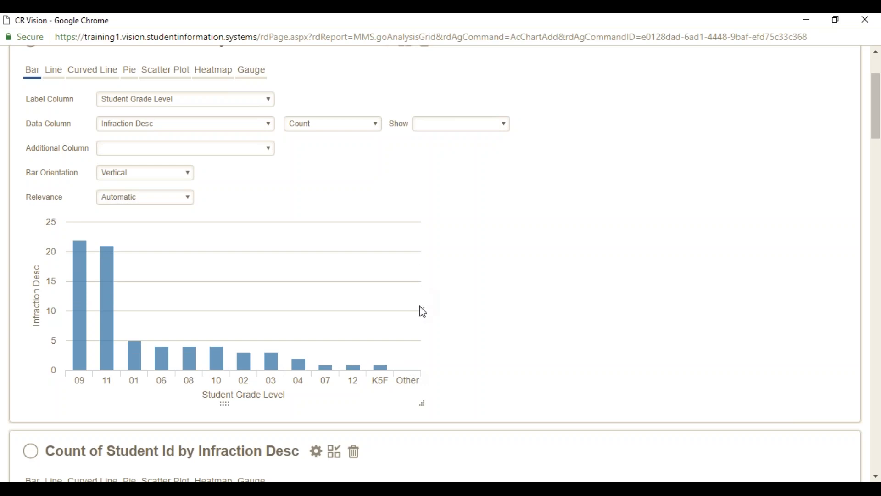
left_click_drag(425, 310, 451, 310)
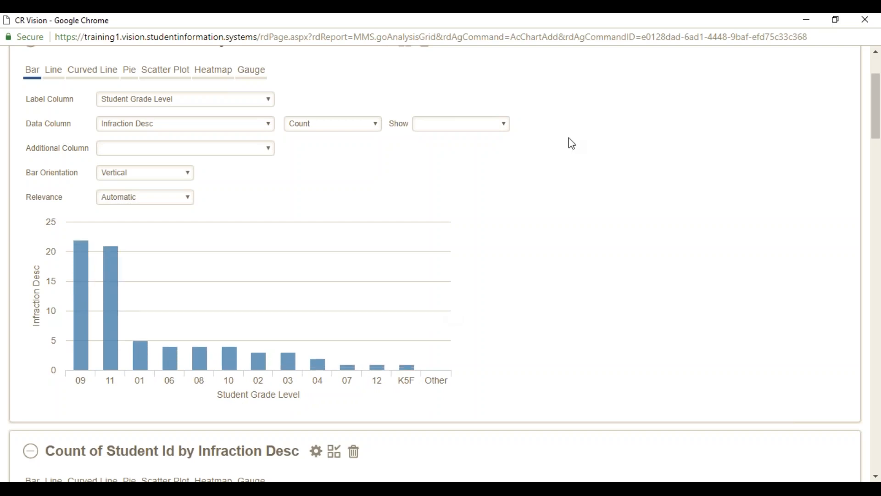
left_click_drag(877, 130, 878, 116)
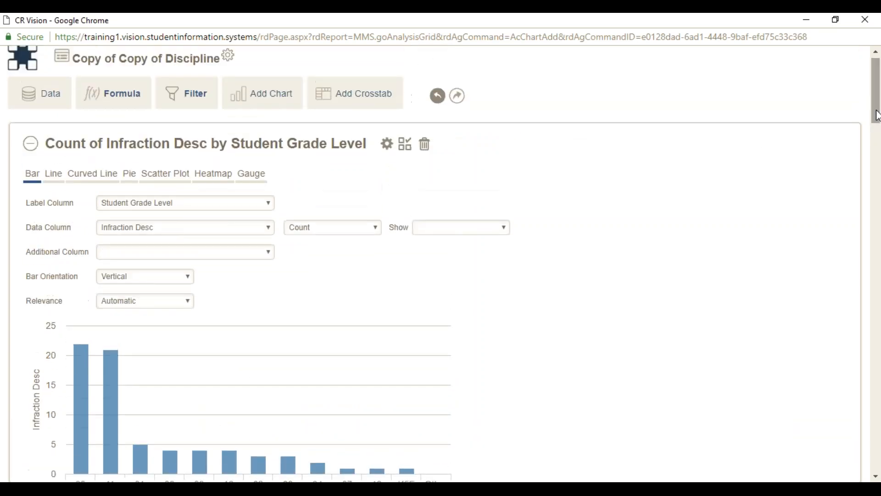
Save the Count of Infraction Desc by Student Grade Level chart to the visual gallery, keeping its title.
left_click(426, 139)
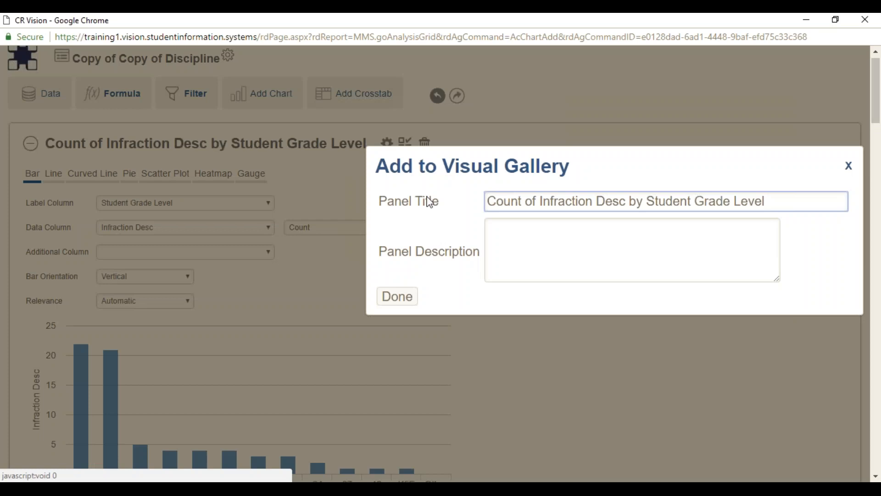
left_click(408, 302)
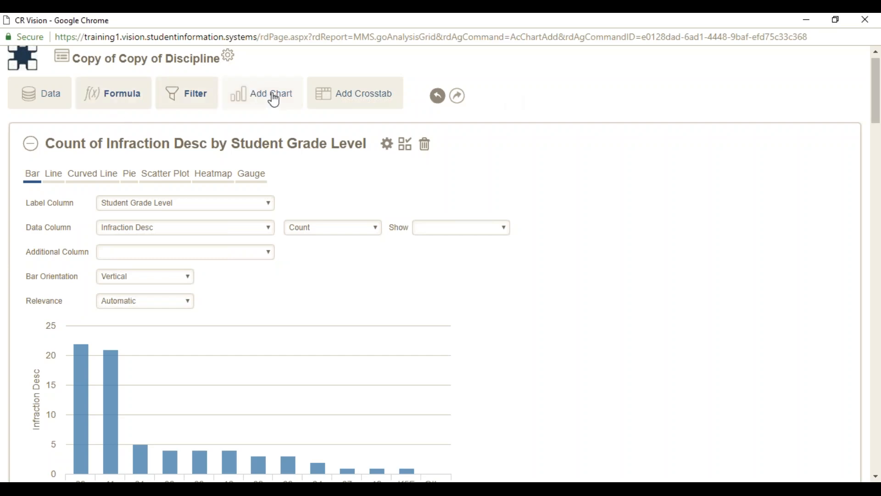
Add another chart and switch it to Curved Line, which triggers an rdSecureKey authentication error.
left_click(275, 100)
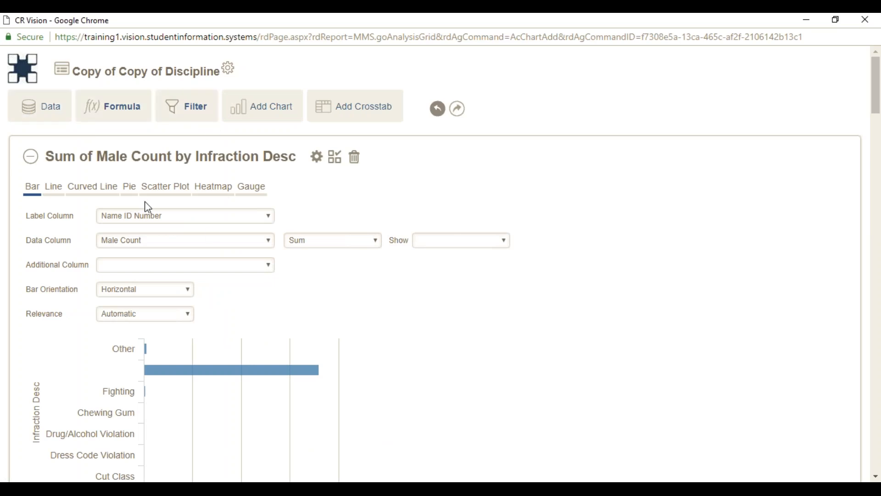
left_click(100, 187)
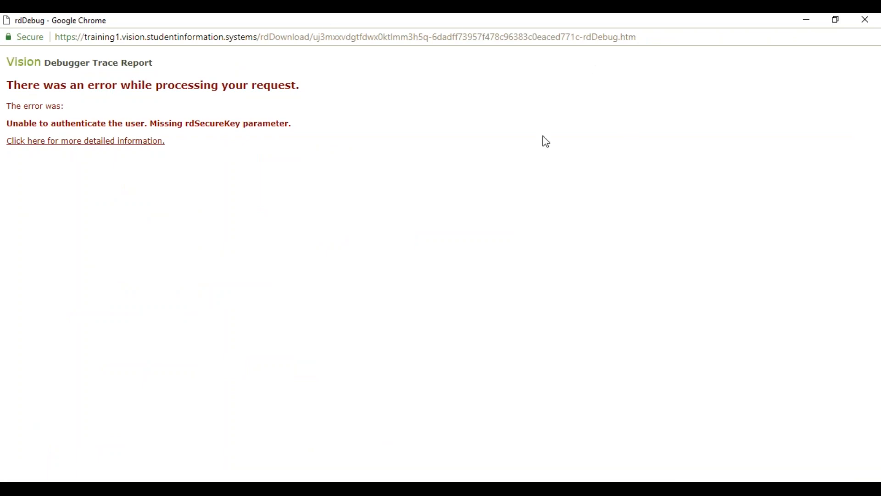
Close the rdDebug error window and relaunch Vision Dashboards & Reporting from the portal's Manage menu.
left_click(863, 22)
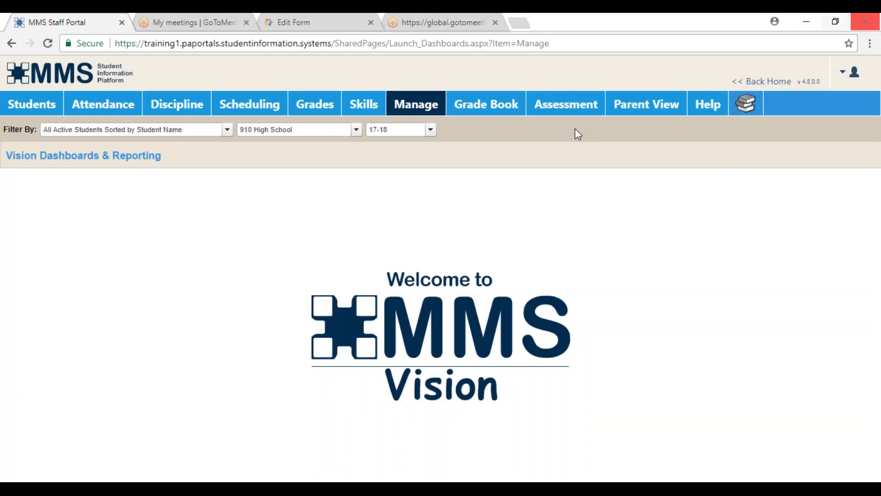
mouse_move(434, 109)
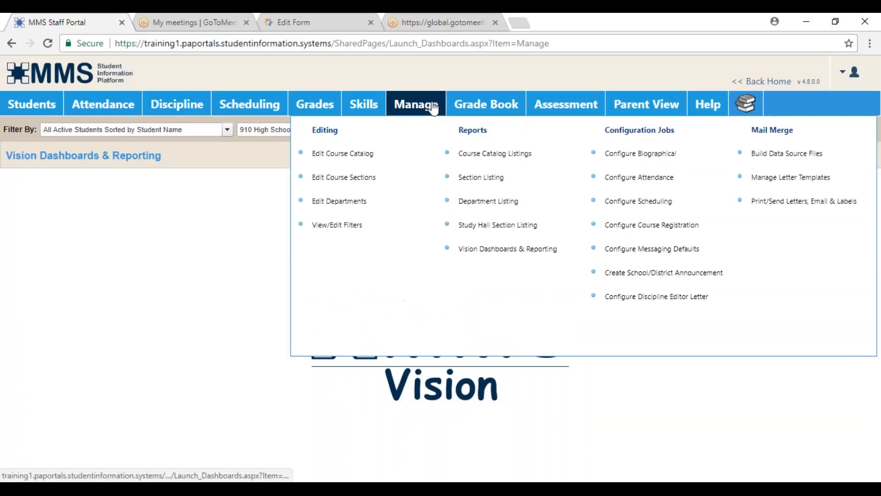
left_click(510, 251)
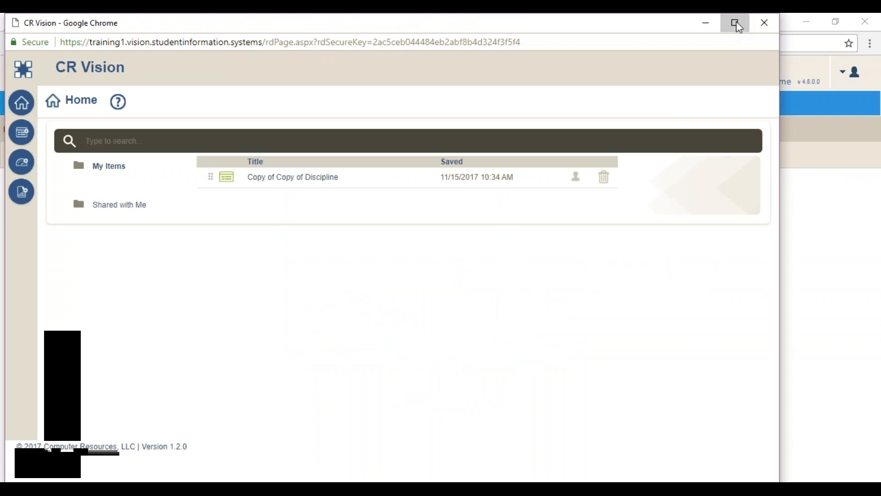
Maximize CR Vision, reopen Copy of Copy of Discipline, and add a new chart.
left_click(737, 22)
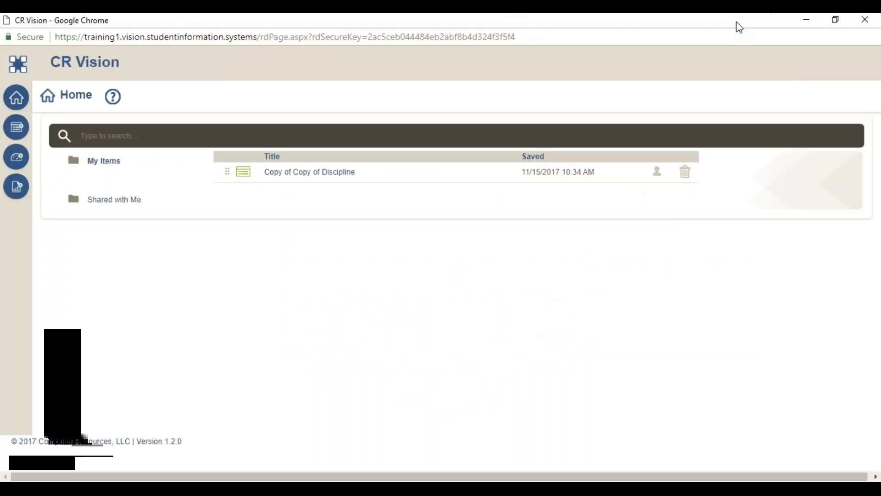
left_click(312, 180)
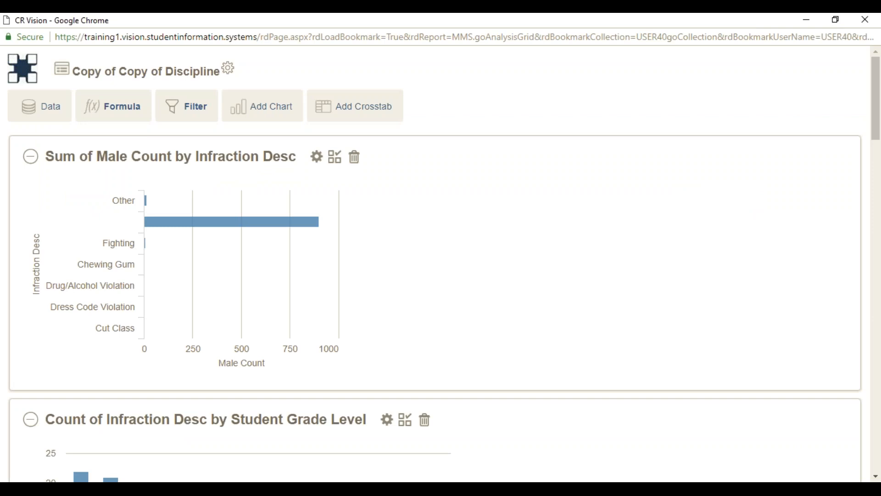
left_click(278, 113)
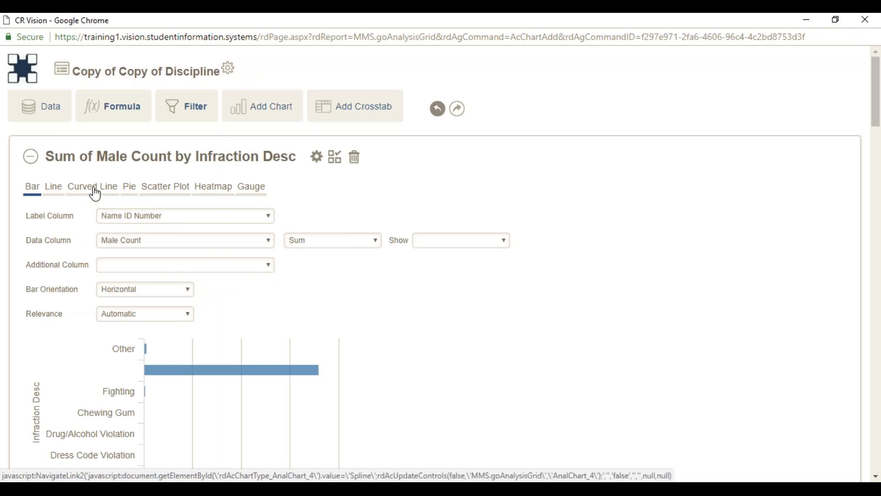
Make the chart a curved line with Infraction Date on the x-axis grouped by Month.
left_click(95, 194)
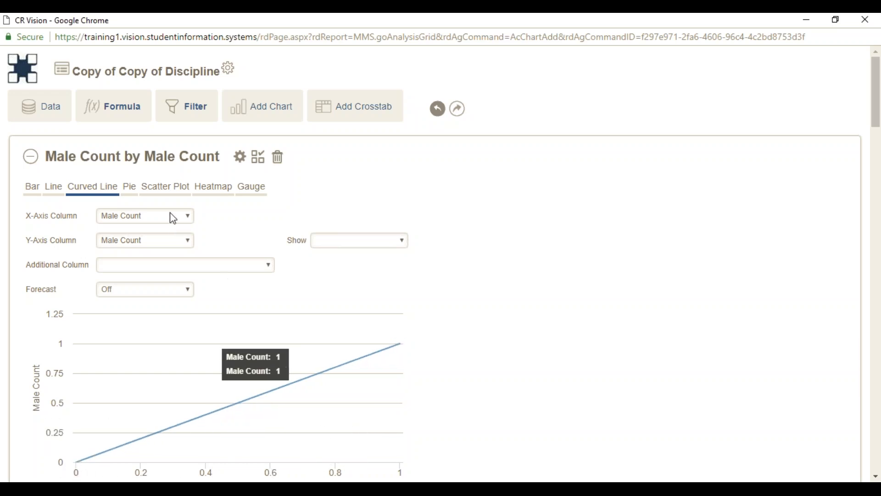
left_click(192, 220)
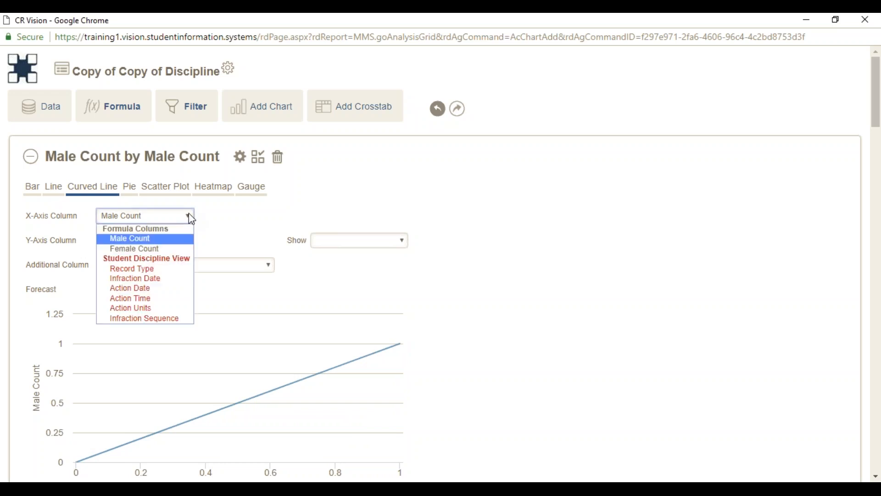
left_click(161, 279)
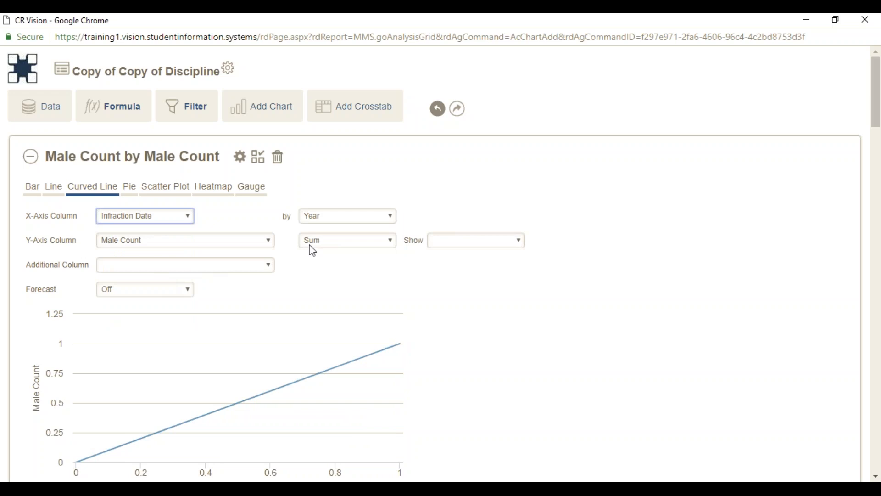
left_click(392, 218)
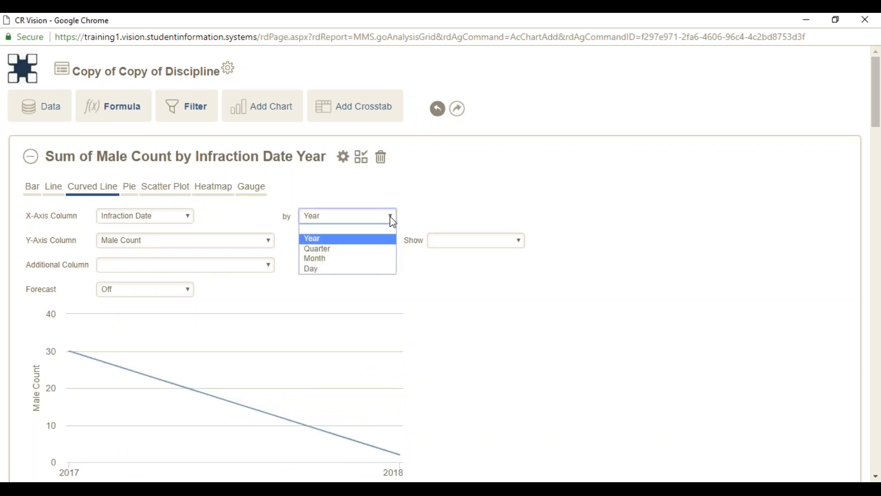
left_click(381, 260)
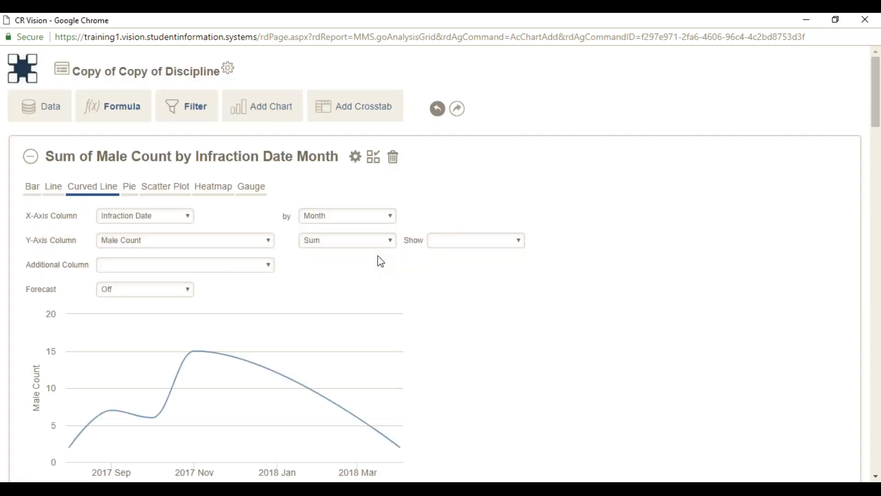
Set the y-axis to Infraction Desc counts and add Student Grade Level as the additional column.
left_click(270, 241)
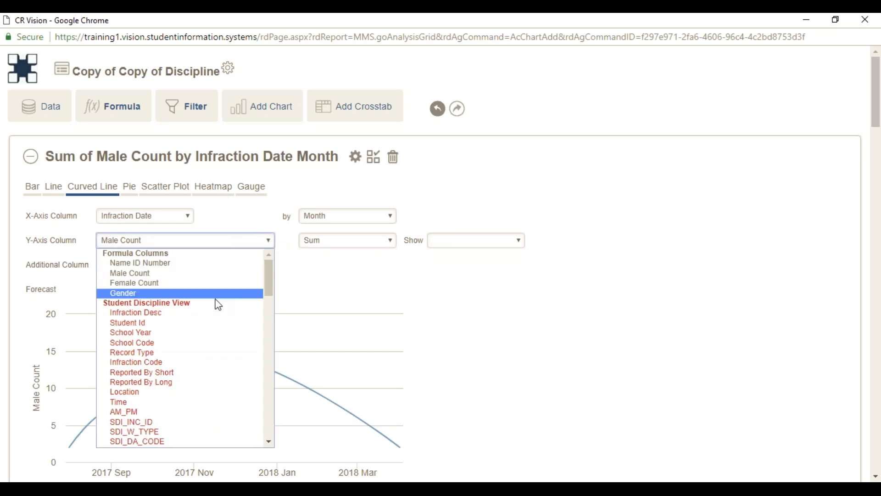
left_click(188, 319)
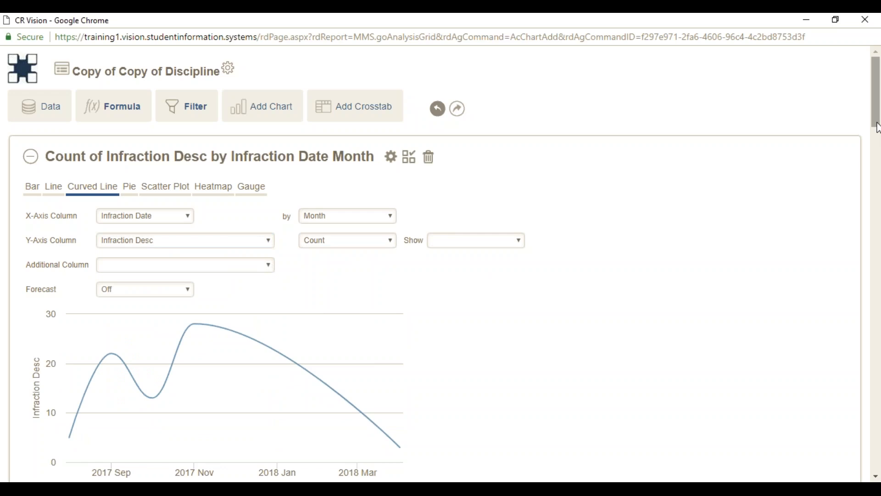
left_click_drag(877, 128, 879, 140)
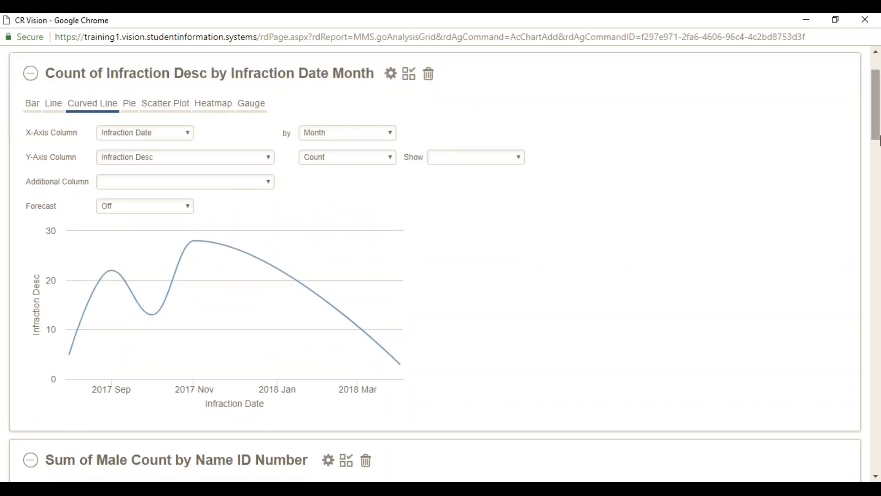
left_click(270, 183)
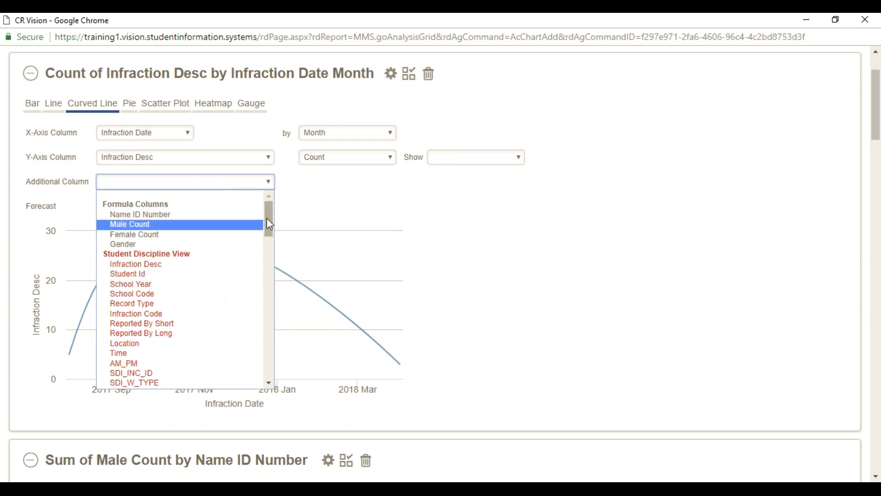
left_click_drag(270, 224, 275, 263)
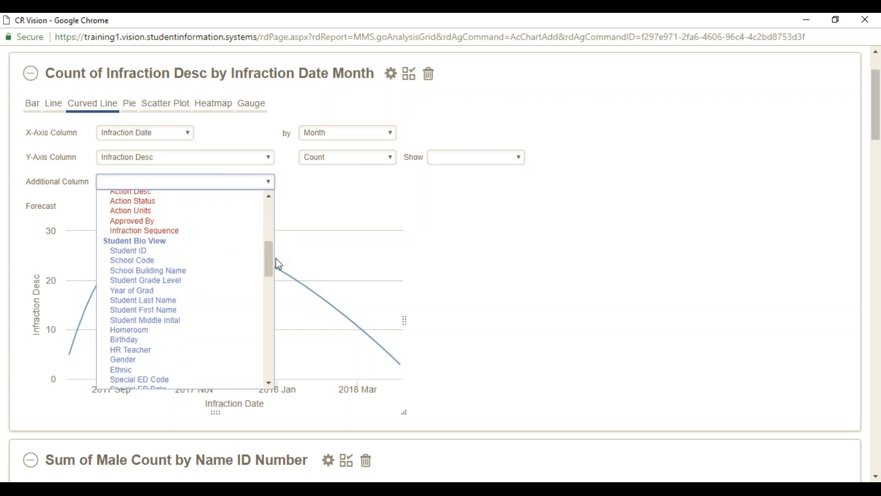
left_click(195, 282)
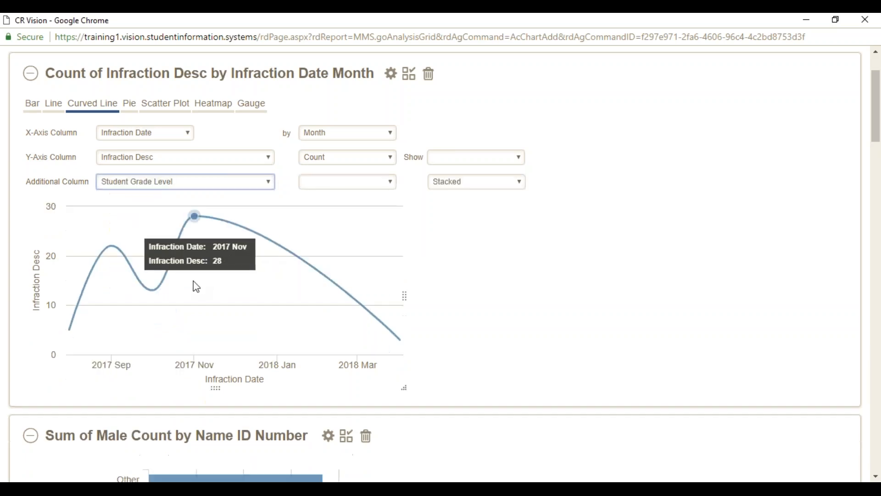
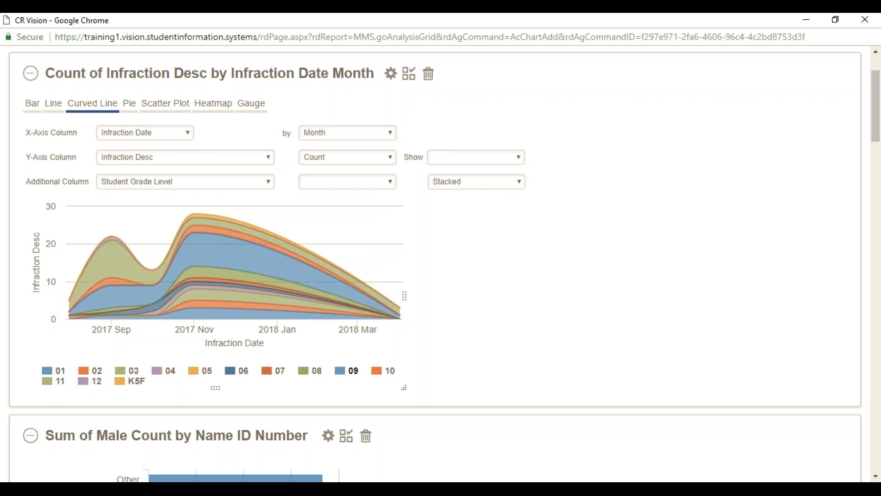
Toggle the grade 09 series off and back on, then add the chart to the Visual Gallery.
left_click(347, 370)
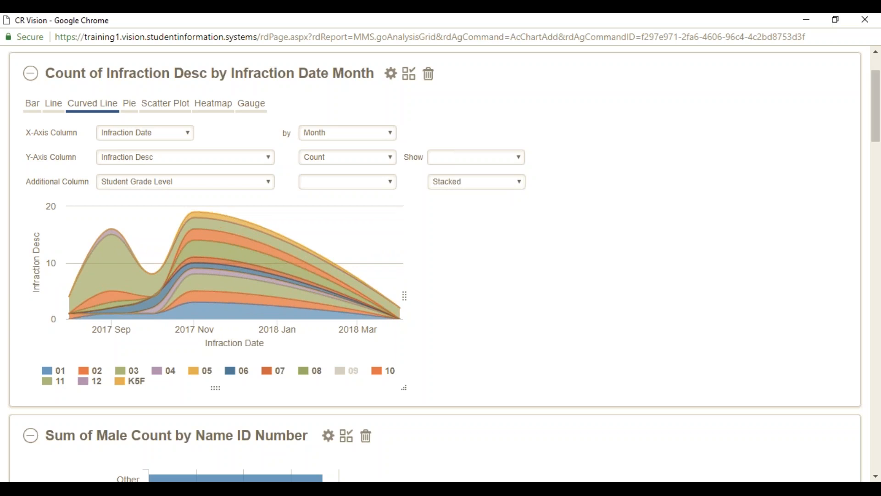
left_click(342, 373)
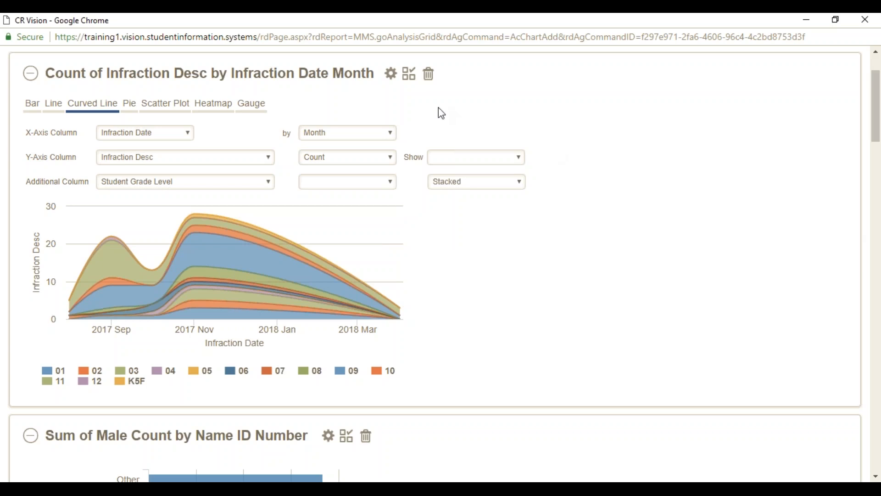
left_click(410, 77)
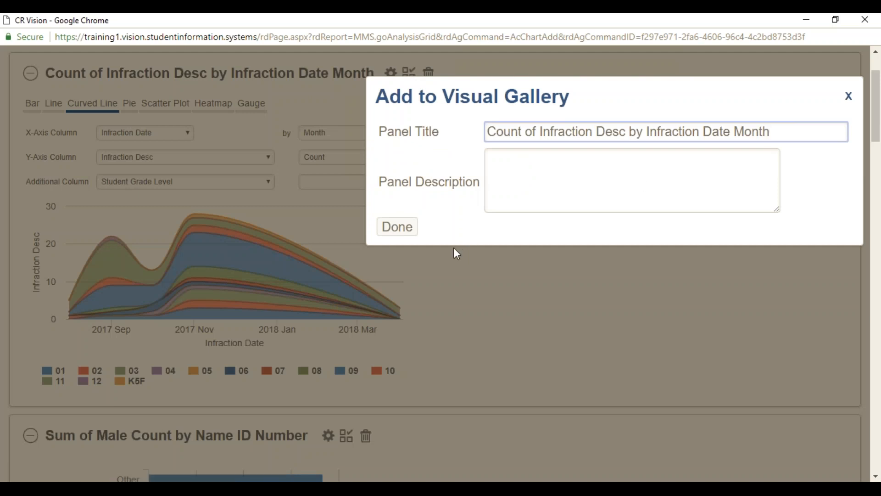
left_click(407, 234)
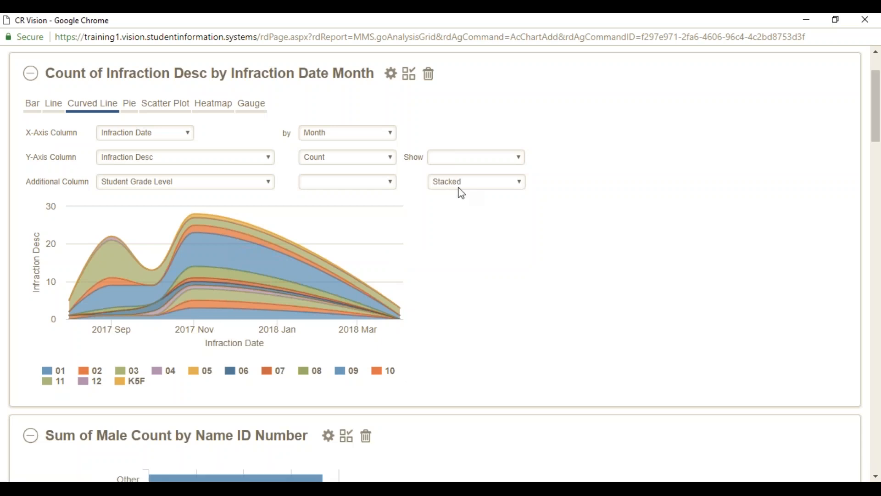
Clear the Additional Column so the Student Grade Level breakdown is removed.
left_click(271, 183)
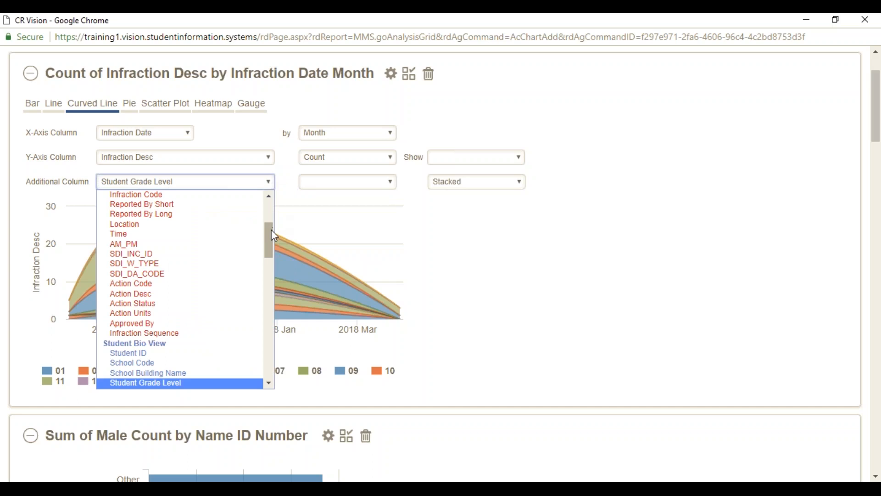
left_click_drag(271, 229, 270, 193)
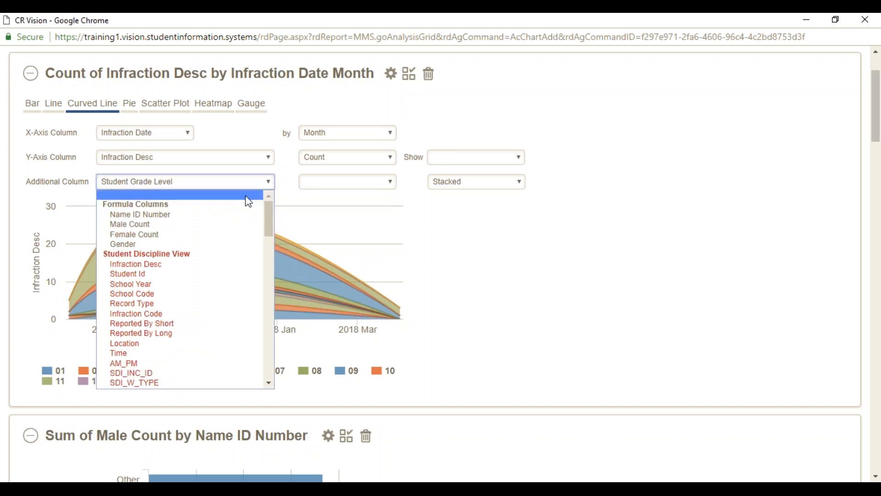
left_click(248, 196)
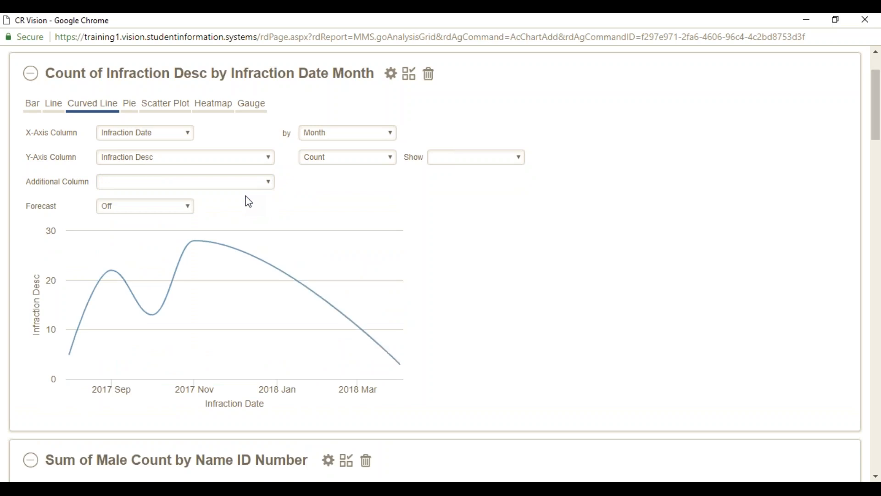
Set data labels to show each point's Value, then begin adding the chart to the Visual Gallery.
left_click(517, 157)
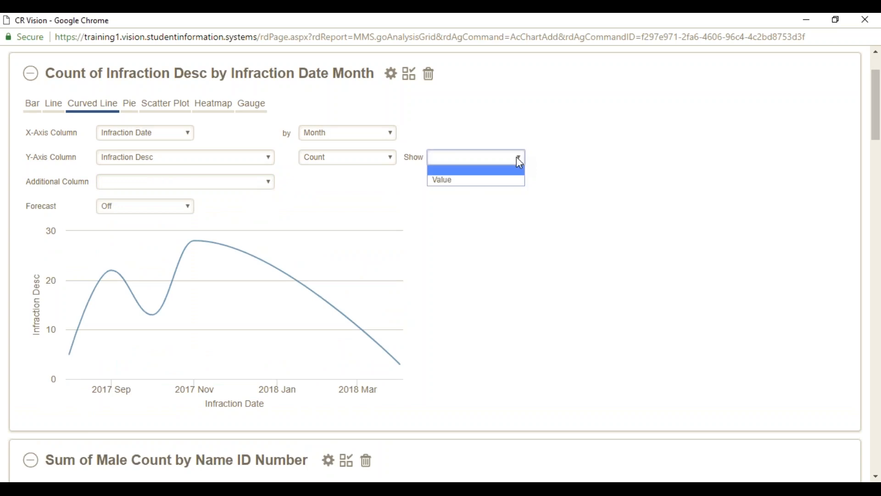
left_click(510, 181)
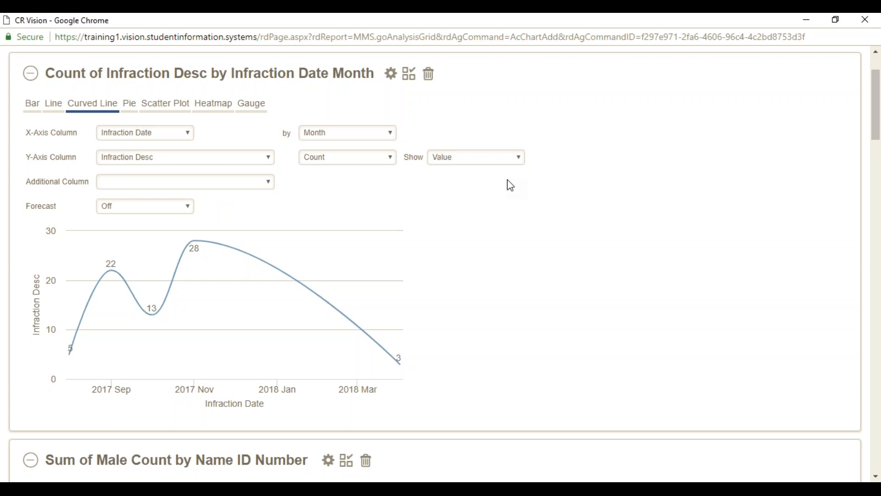
left_click(409, 73)
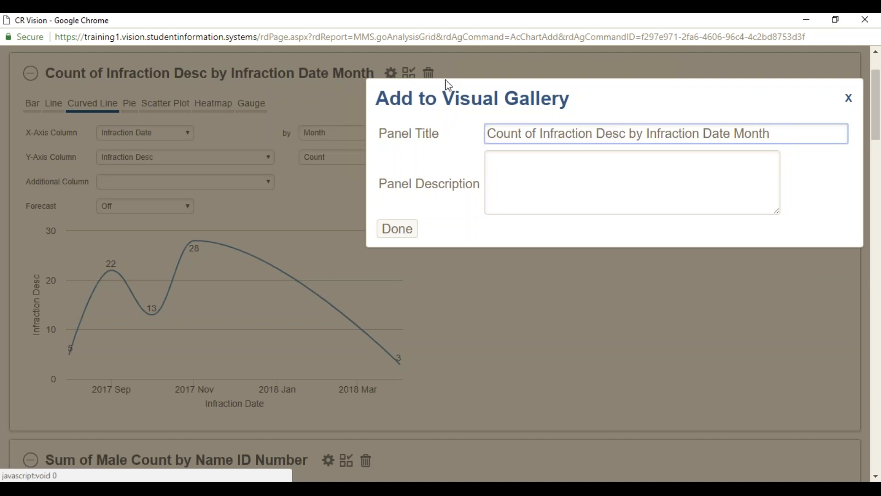
Confirm adding the value-labelled monthly infraction curve to the Visual Gallery with its default title.
left_click(390, 239)
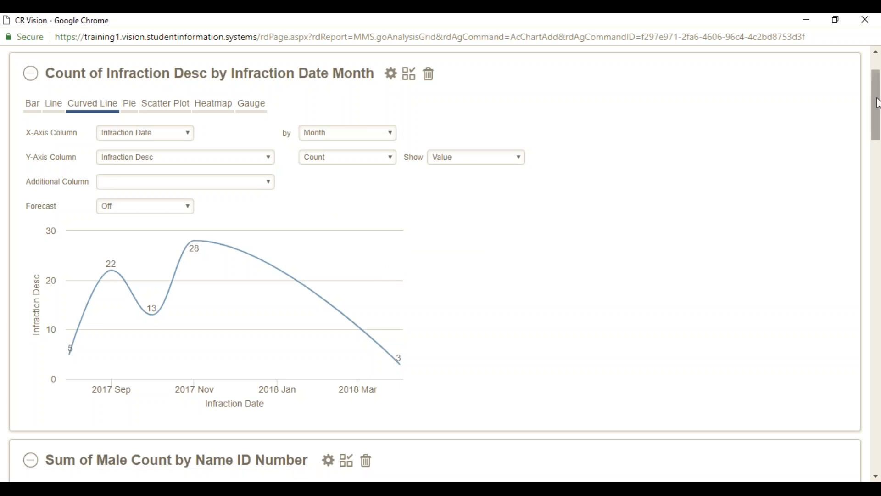
left_click_drag(878, 103, 878, 91)
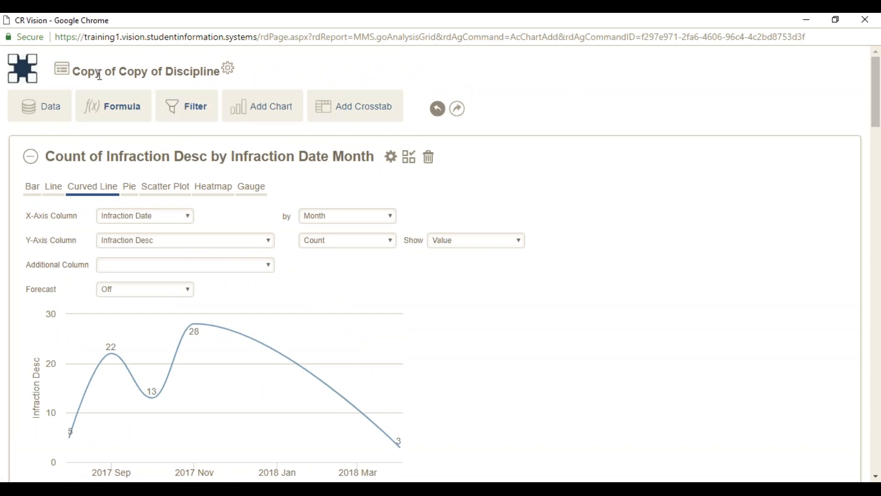
Go back to the CR Vision home page and start authoring a new report.
left_click(25, 74)
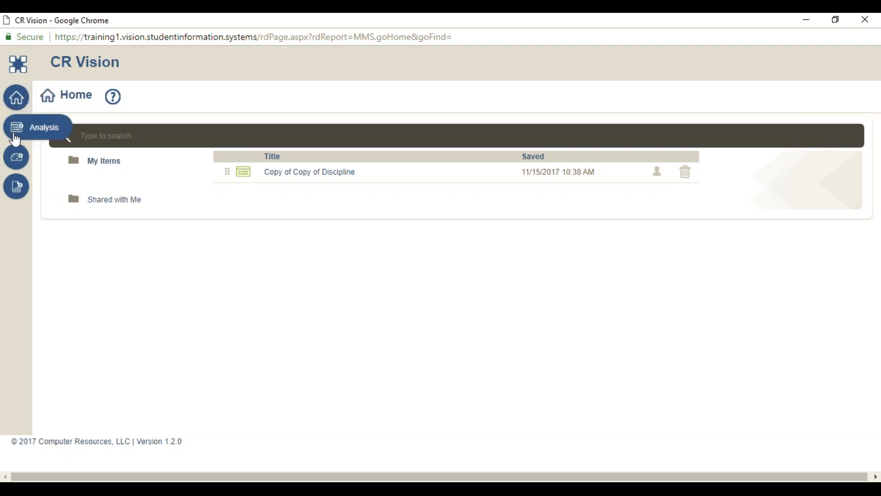
left_click(18, 193)
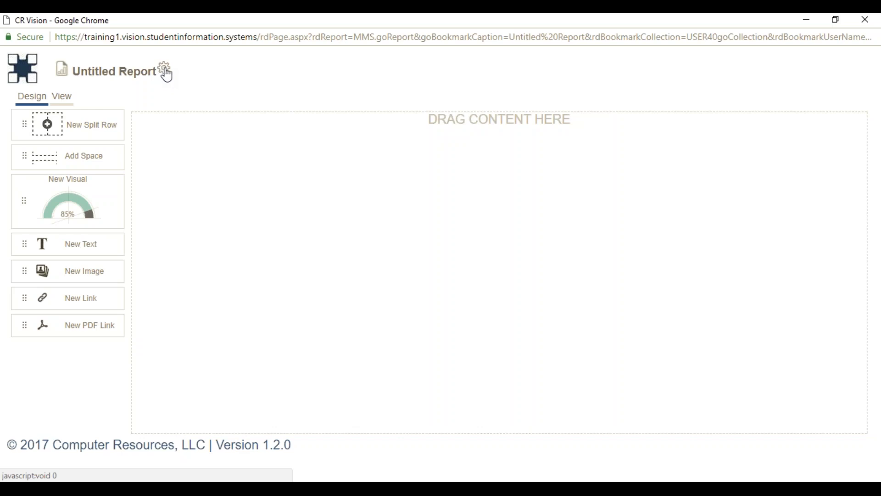
Rename the Untitled Report to 'Inform Report'.
left_click(166, 72)
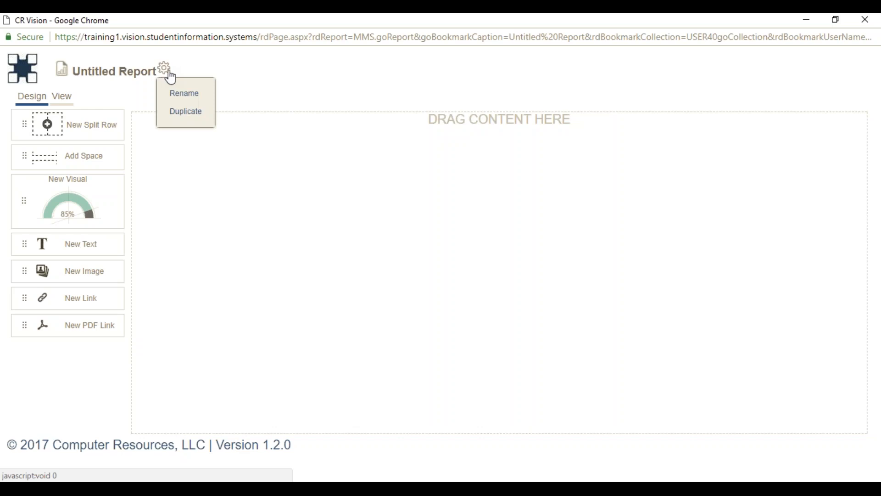
left_click(184, 93)
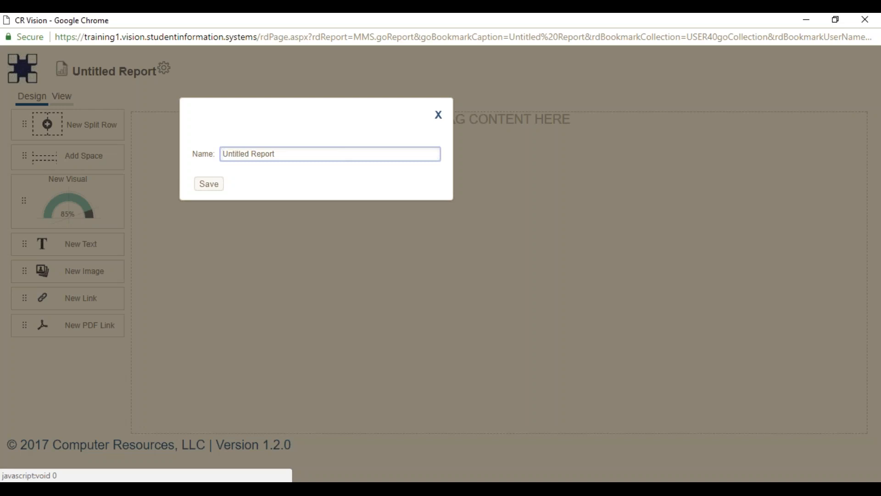
type("Inform")
key("Delete")
key("Delete")
key("Delete")
key("Delete")
key("Delete")
key("Delete")
key("Delete")
key("Delete")
left_click(209, 185)
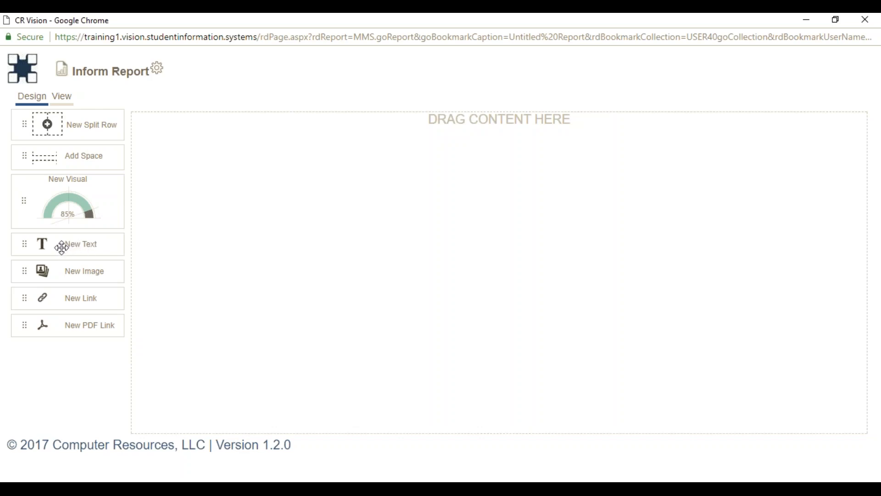
Drag a New Text block onto the top of the report canvas.
left_click_drag(62, 248, 415, 155)
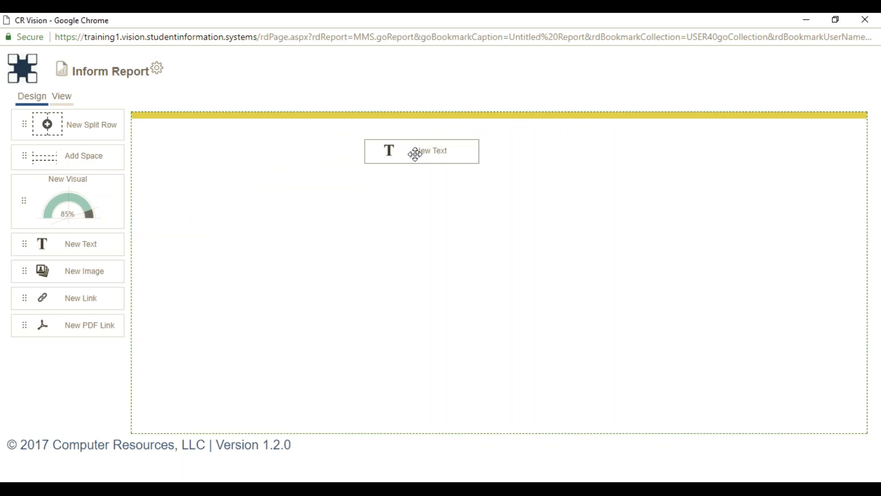
left_click_drag(416, 154, 416, 154)
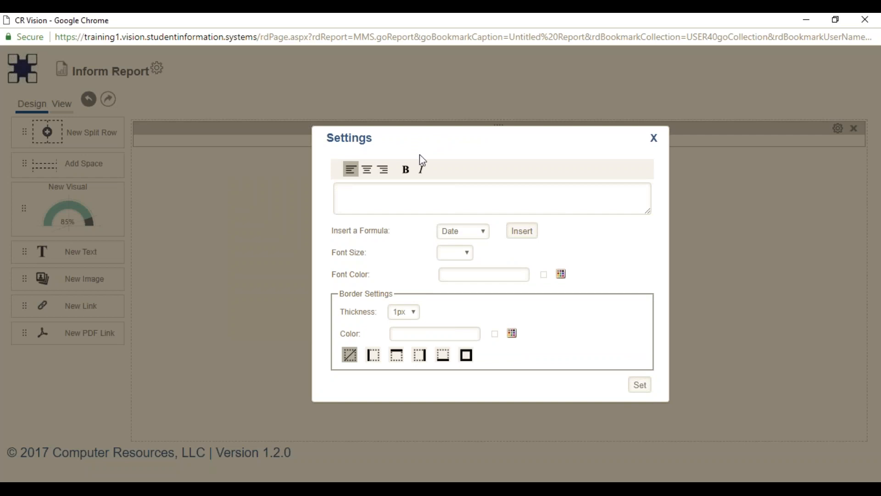
Enter 'Awesome Report Title' as centered, bold, 30px black text.
left_click(428, 195)
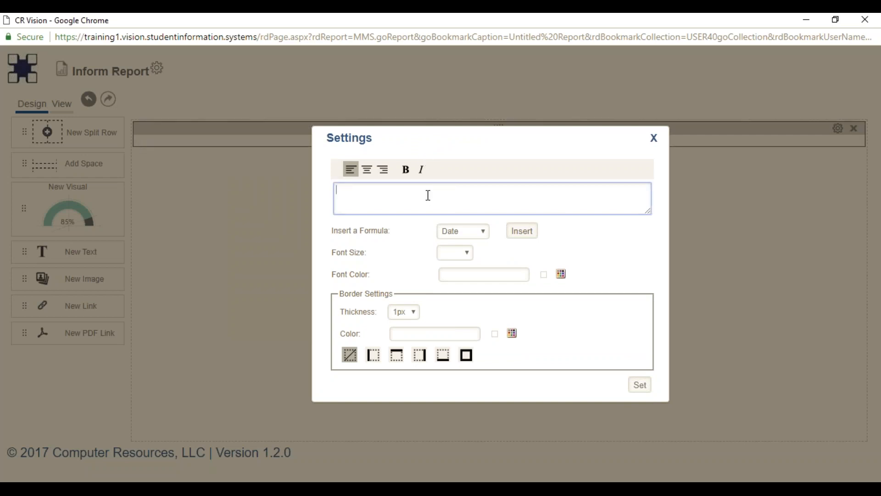
type("Awesome Report Title")
left_click(367, 171)
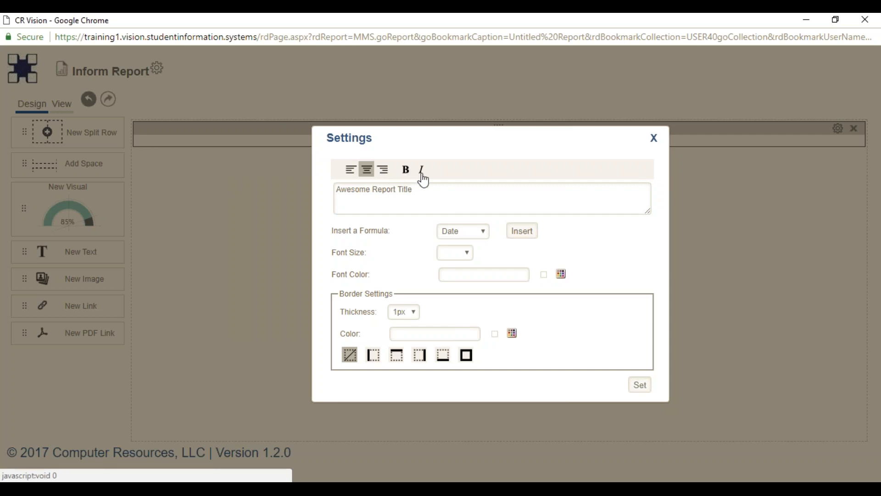
left_click(407, 172)
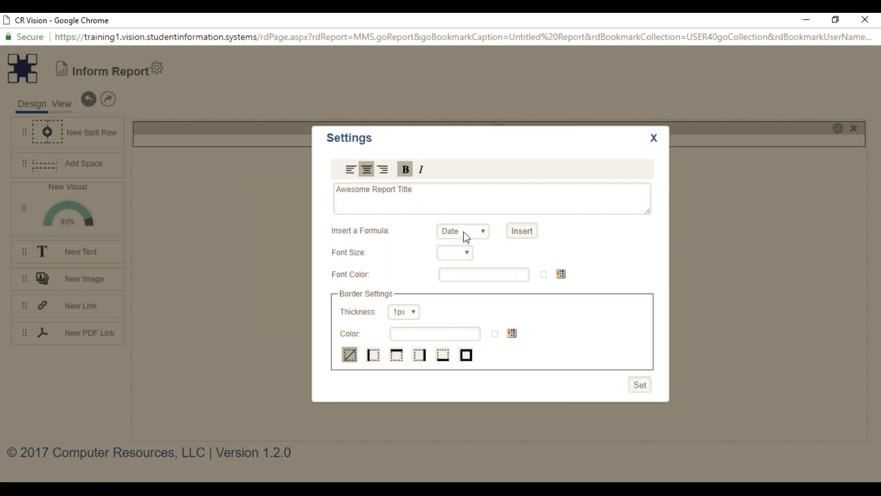
left_click(487, 235)
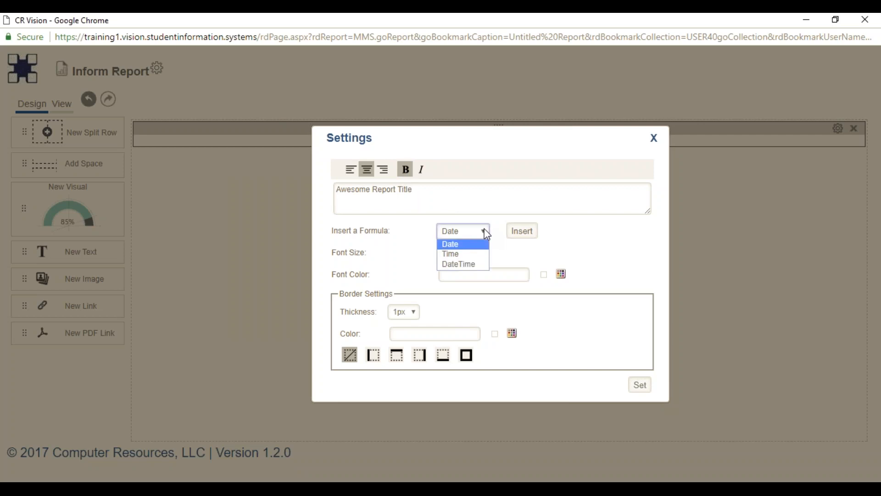
left_click(505, 249)
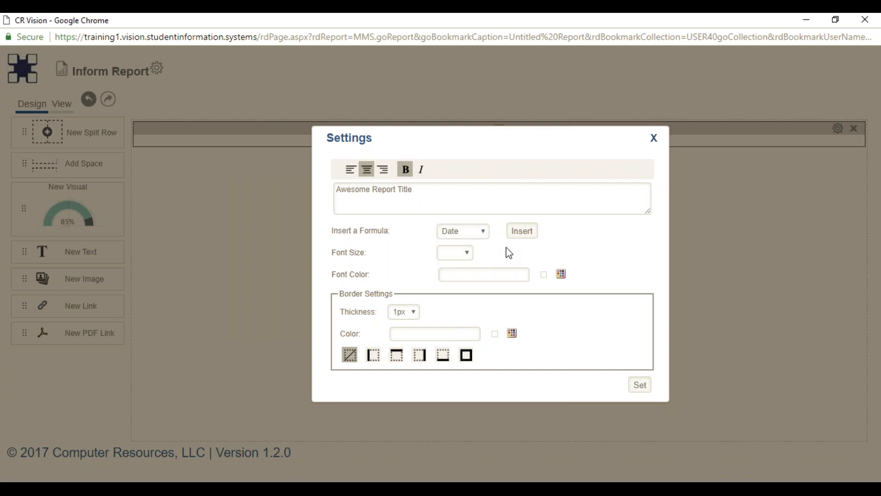
left_click(464, 255)
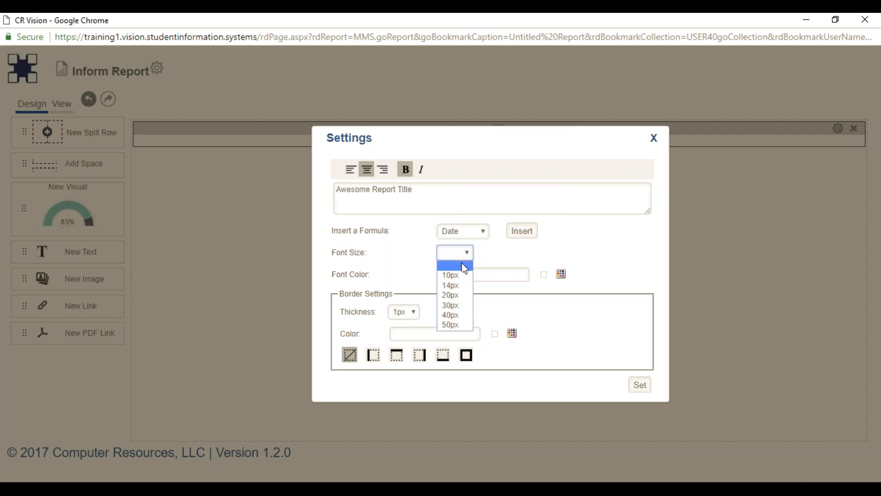
left_click(457, 305)
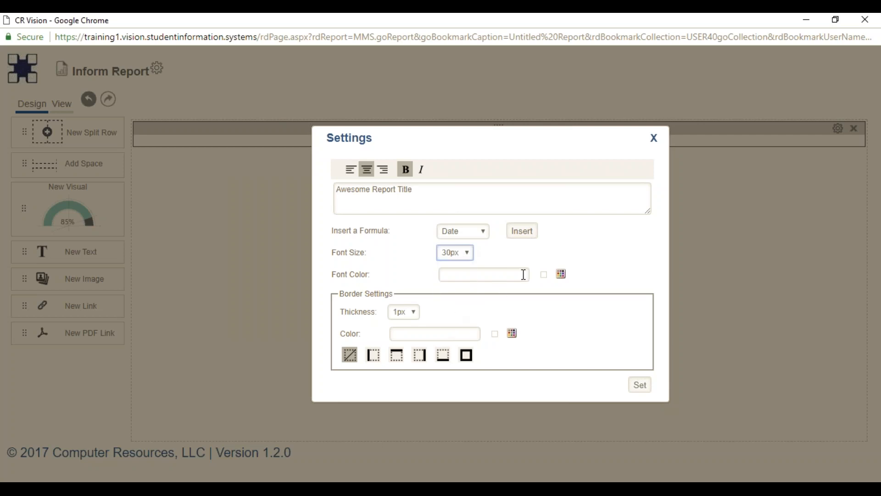
left_click(560, 276)
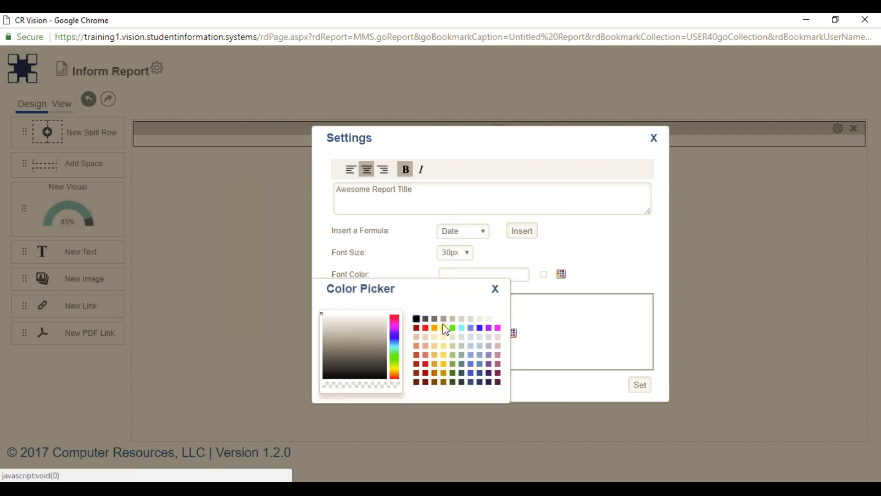
left_click(417, 320)
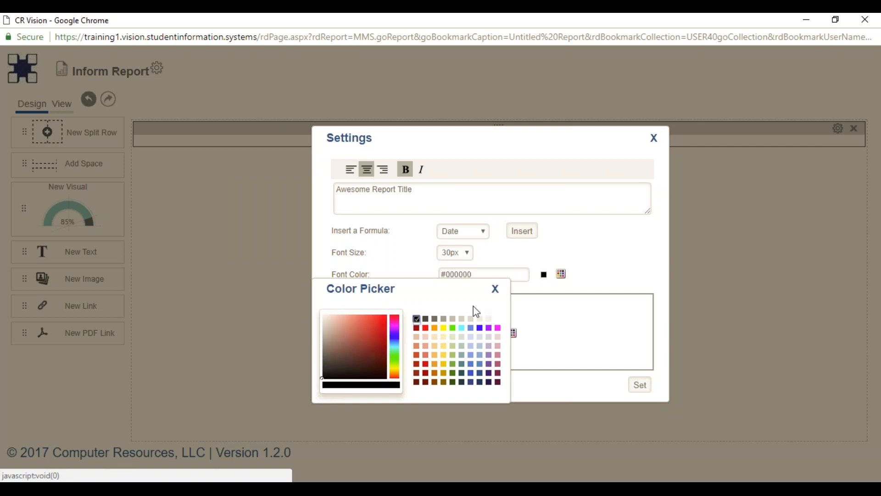
left_click(496, 289)
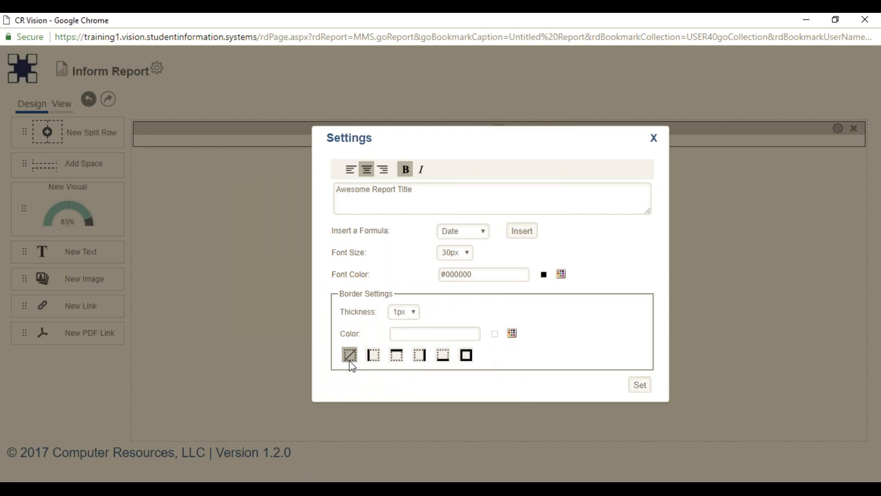
Give the title a 2px red bottom border and apply the settings.
left_click(414, 313)
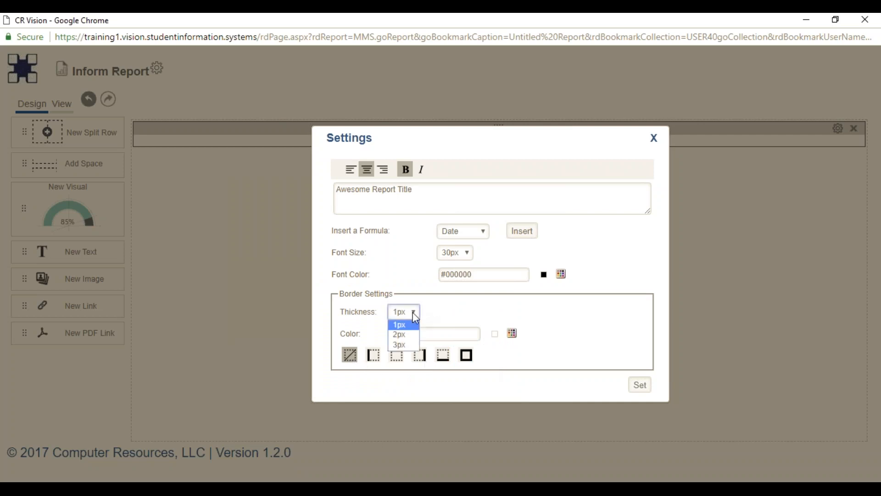
left_click(409, 337)
left_click(512, 333)
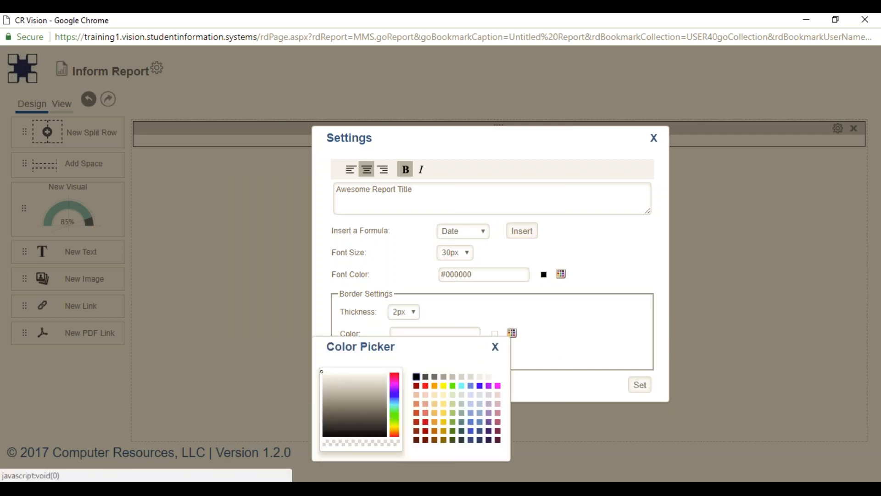
left_click(426, 387)
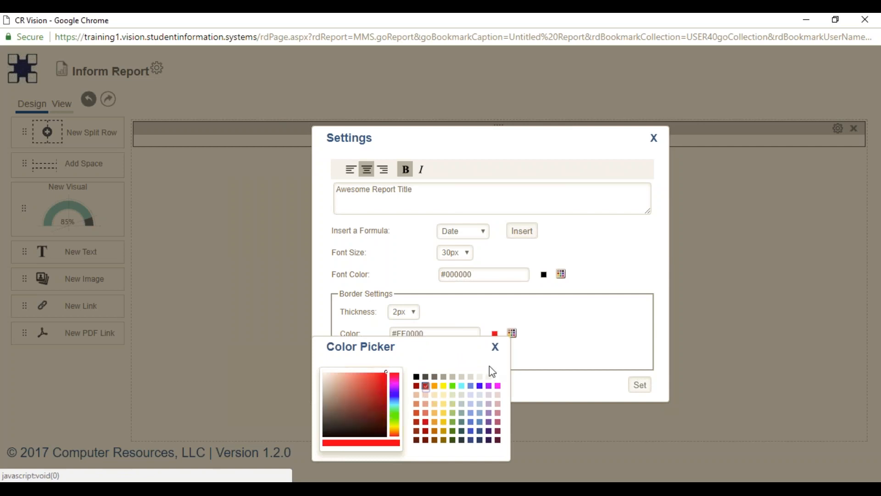
left_click(495, 346)
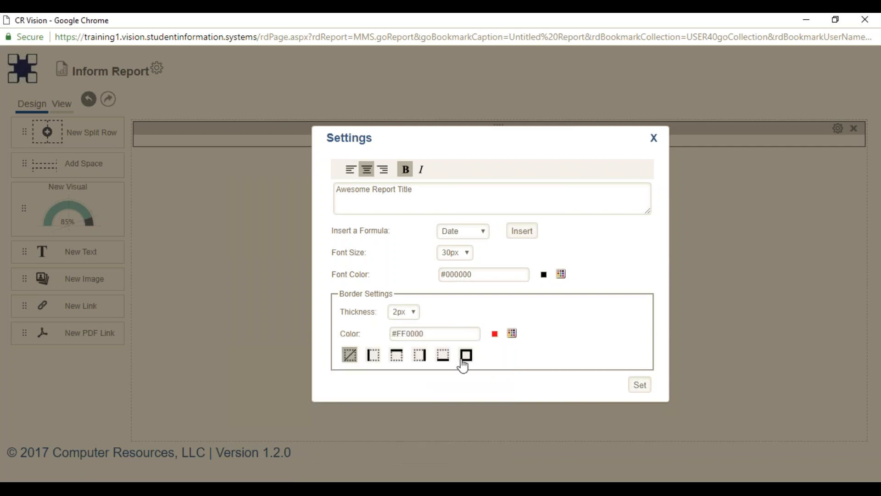
left_click(444, 355)
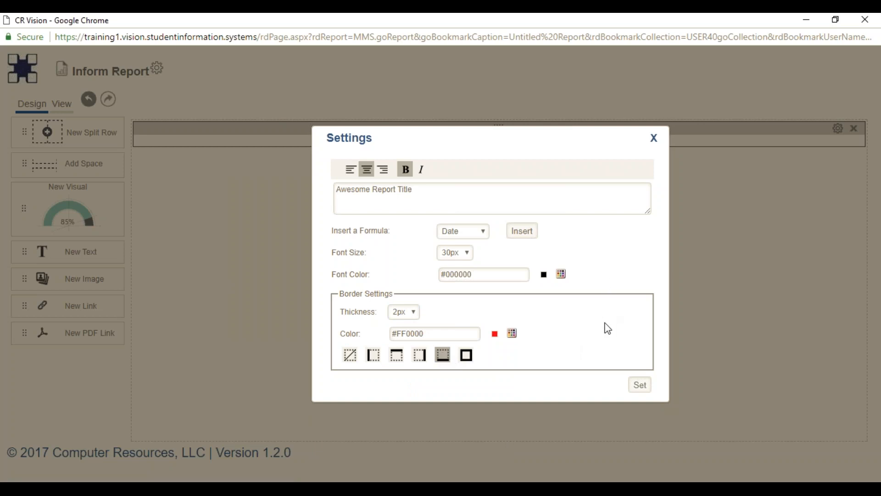
left_click(639, 386)
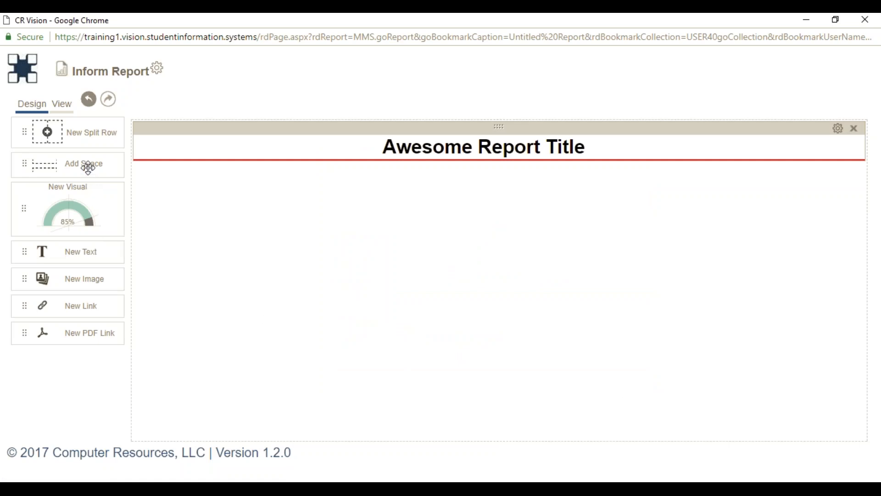
Add a 5-line spacer block below the title.
left_click_drag(88, 168, 372, 197)
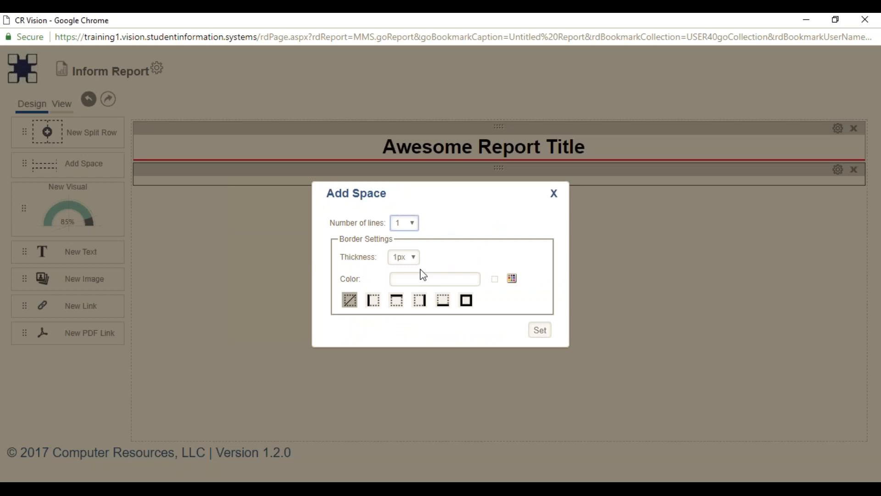
left_click(413, 224)
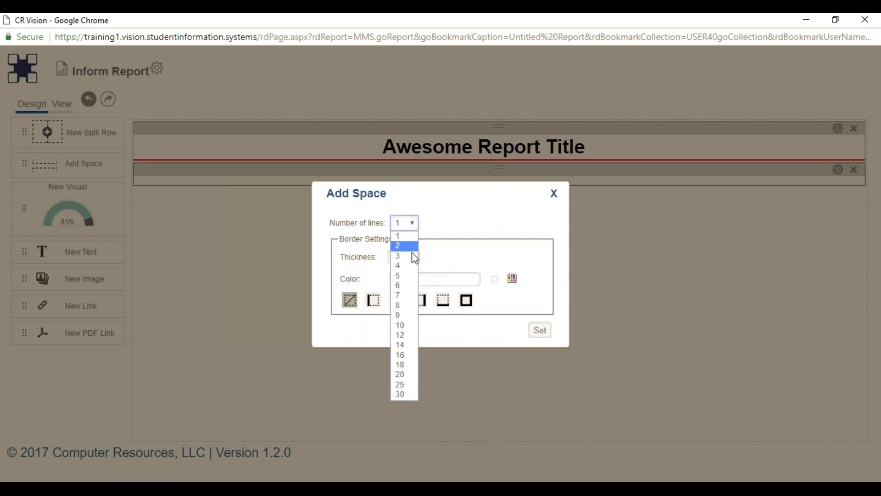
left_click(405, 275)
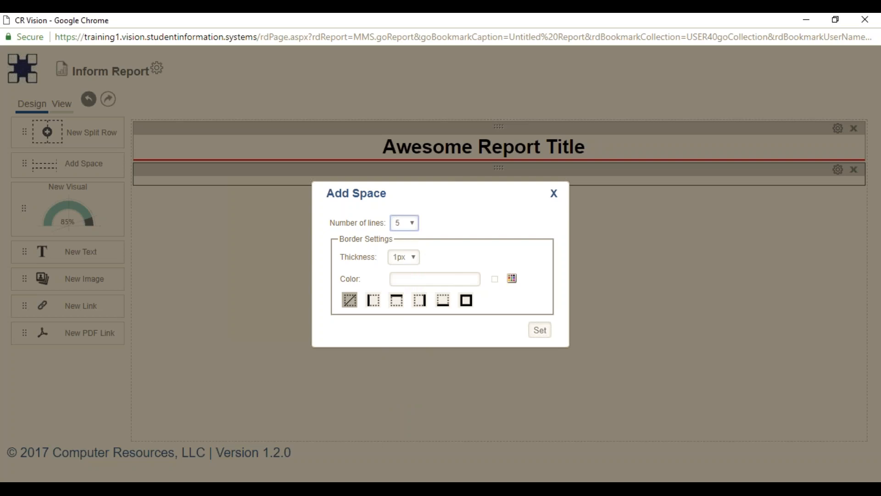
left_click(538, 334)
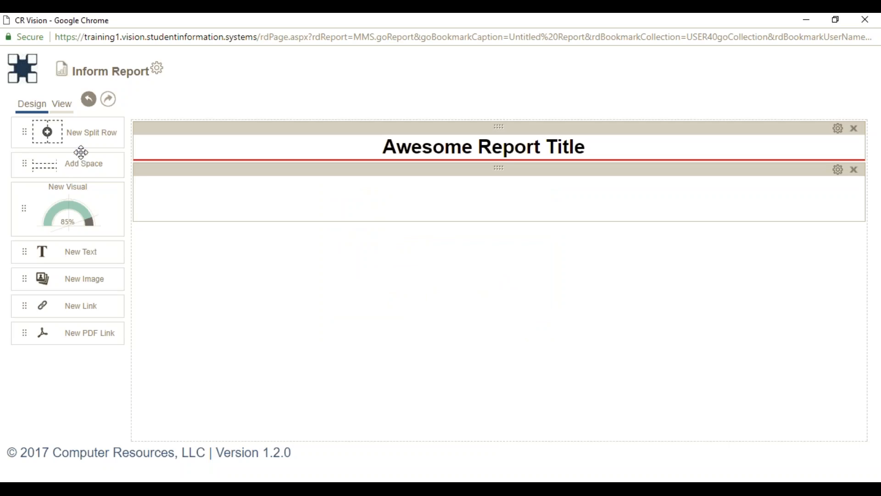
Place a New Split Row beneath the spacer and drop a New Visual into its right column.
left_click_drag(84, 135, 392, 183)
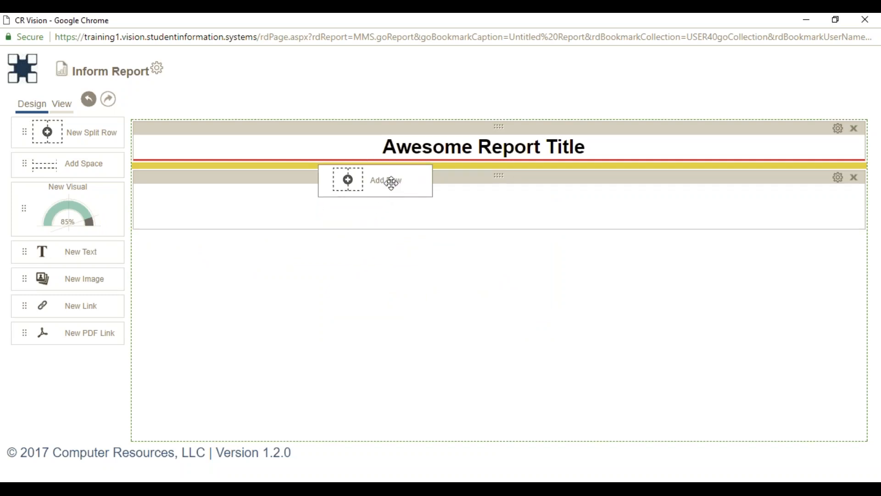
left_click_drag(392, 183, 406, 249)
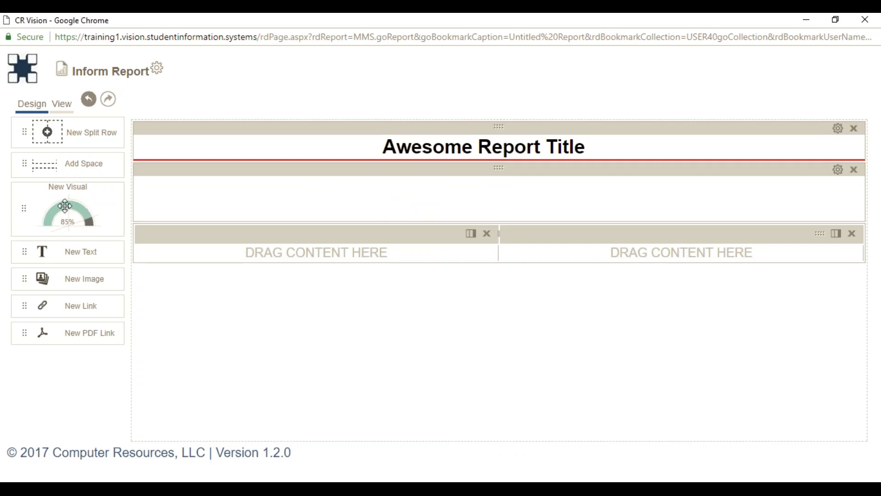
left_click_drag(65, 206, 583, 252)
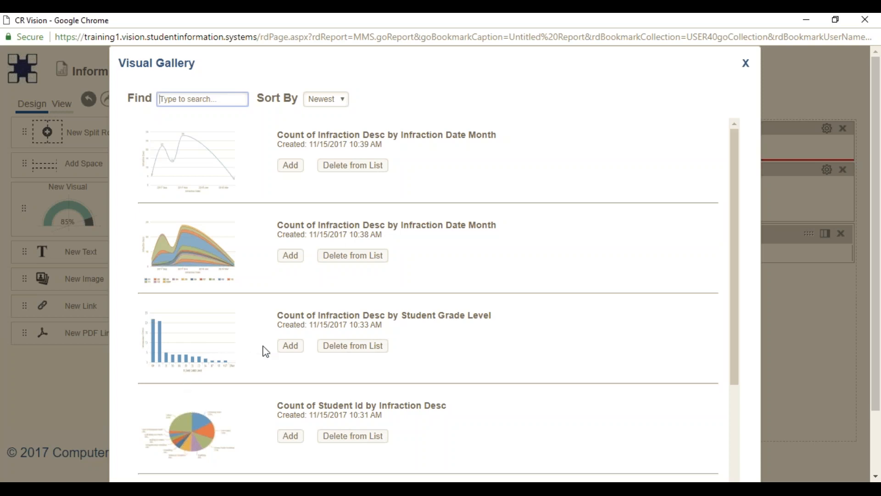
Insert the Count of Infraction Desc by Student Grade Level bar chart from the Visual Gallery.
left_click(291, 348)
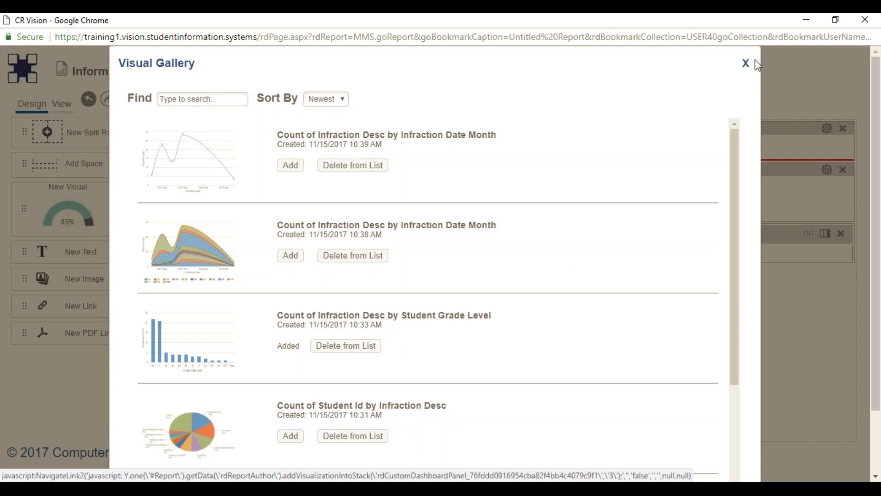
left_click_drag(875, 173, 876, 234)
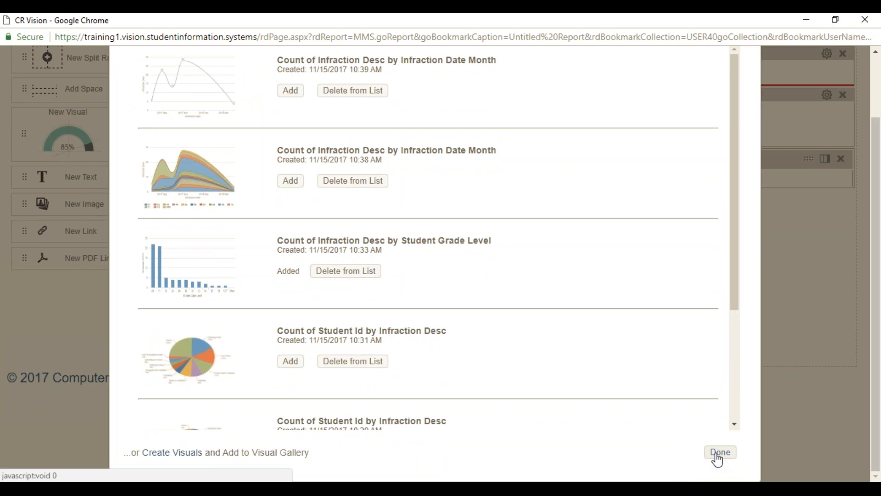
left_click(719, 460)
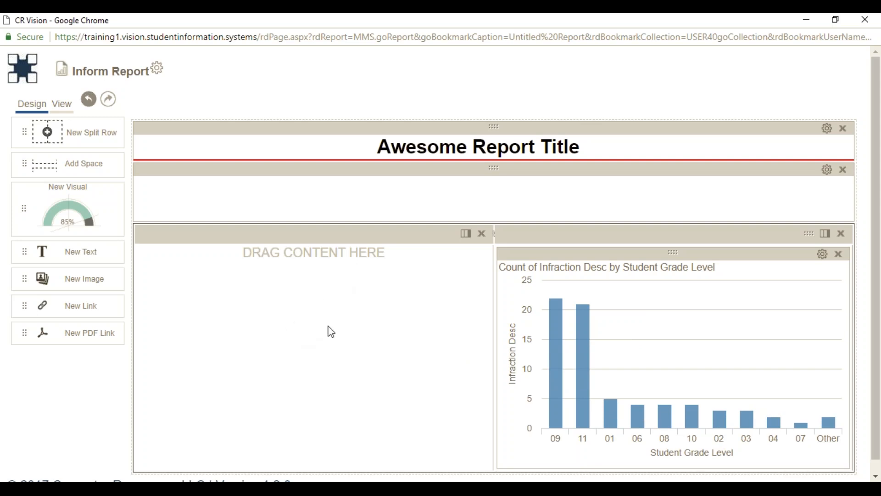
mouse_move(609, 442)
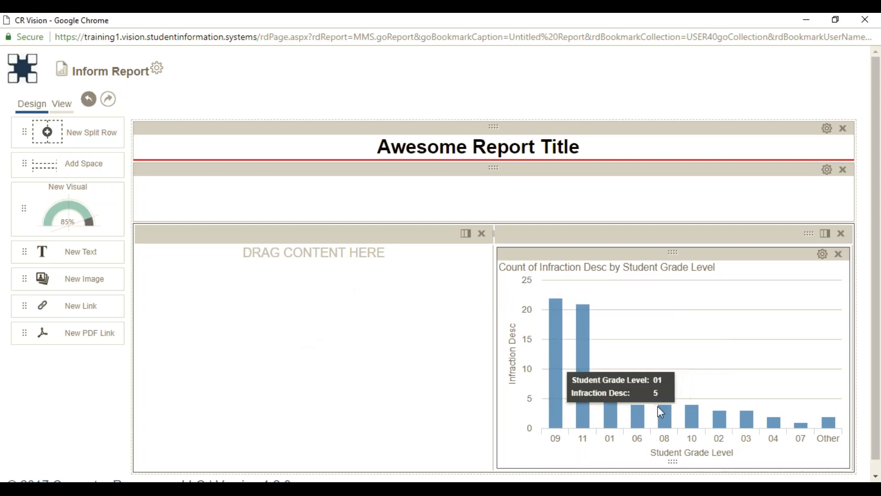
Delete the bar chart's title text in its settings and apply the change.
left_click(823, 255)
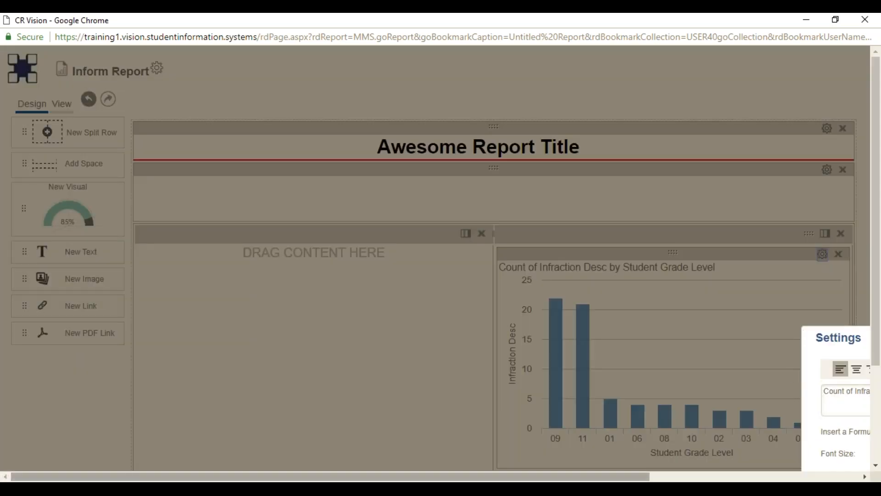
left_click_drag(623, 480, 833, 479)
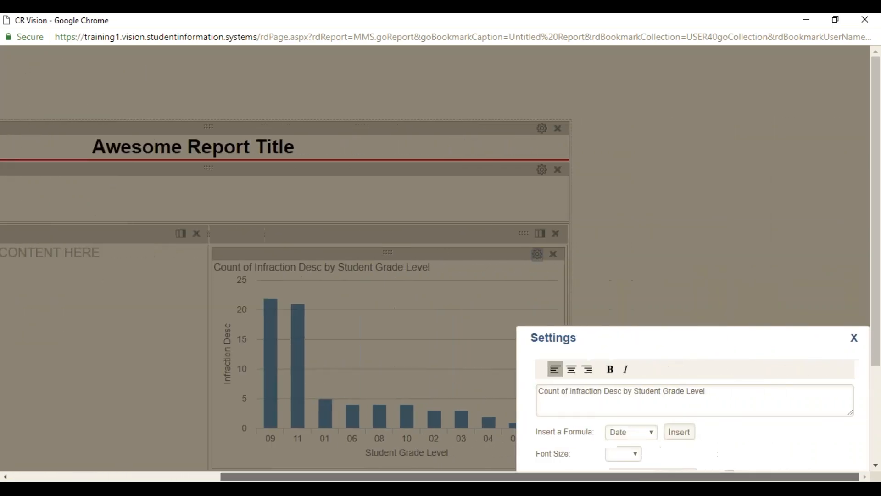
left_click_drag(878, 157, 879, 234)
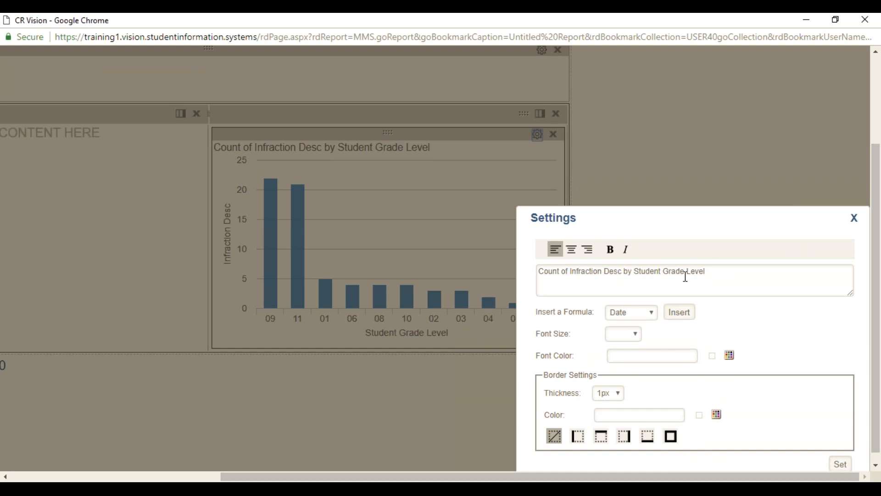
left_click_drag(710, 272, 538, 272)
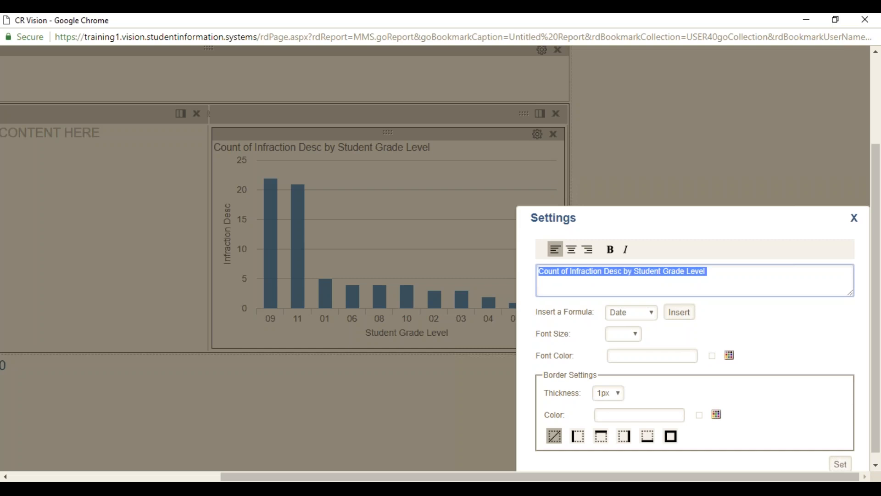
key("BackSpace")
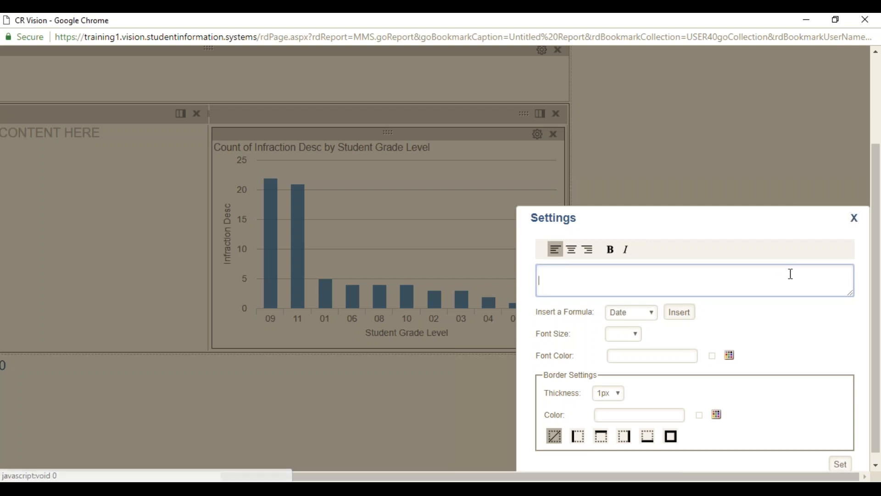
left_click(841, 465)
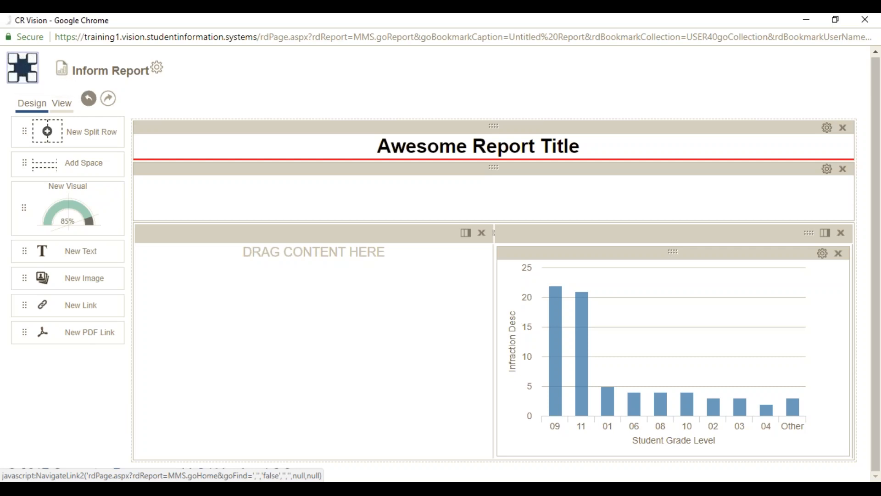
From Home, share Inform Report with the Staff group and close the sharing window.
left_click(10, 66)
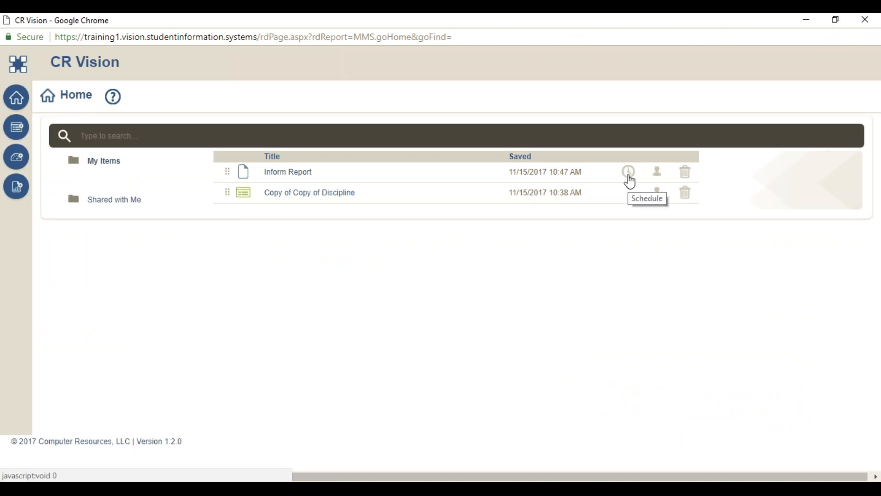
left_click(657, 174)
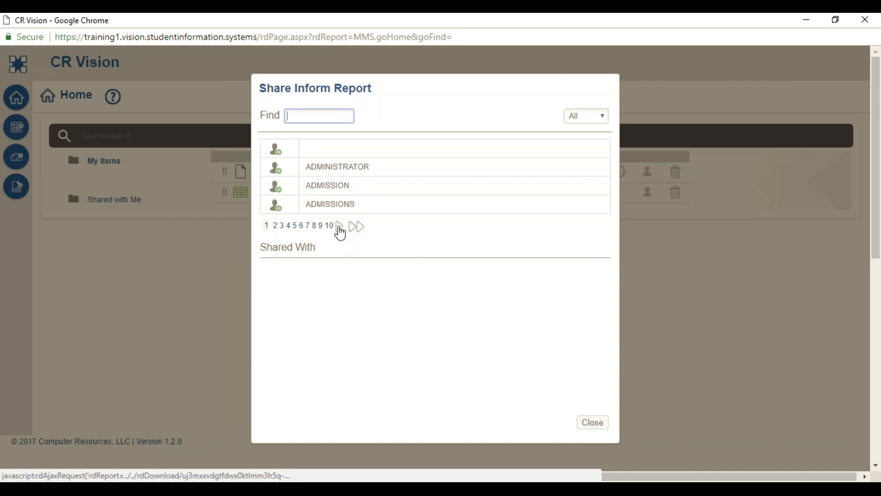
left_click(341, 227)
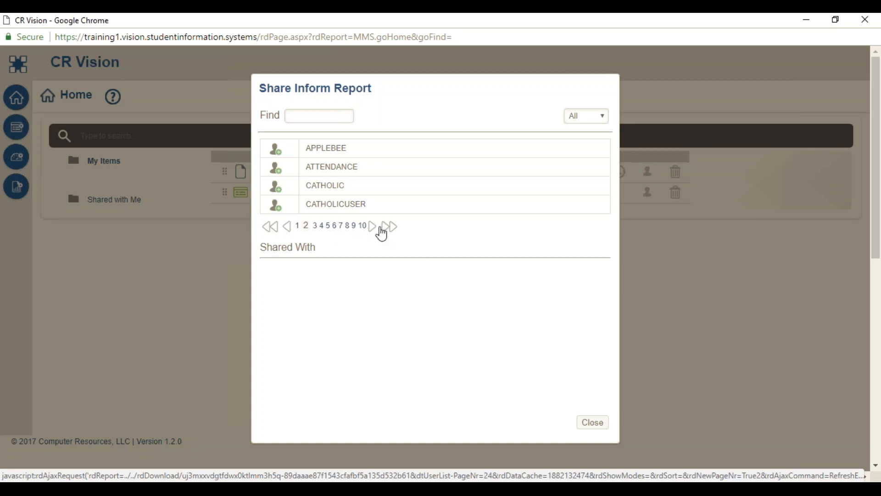
left_click(373, 227)
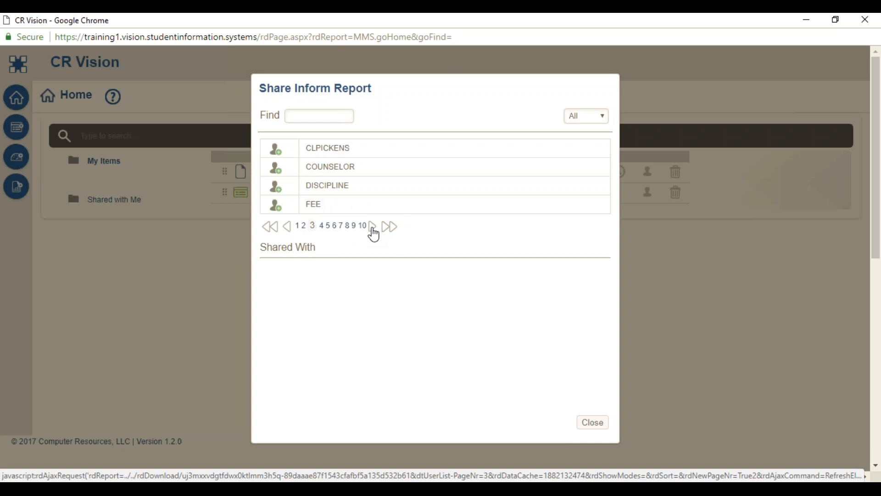
left_click(373, 227)
left_click(373, 227)
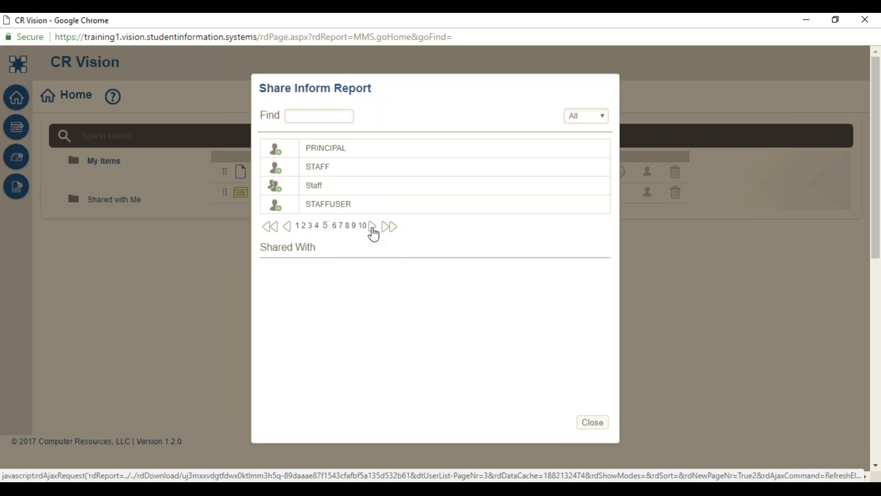
left_click(280, 197)
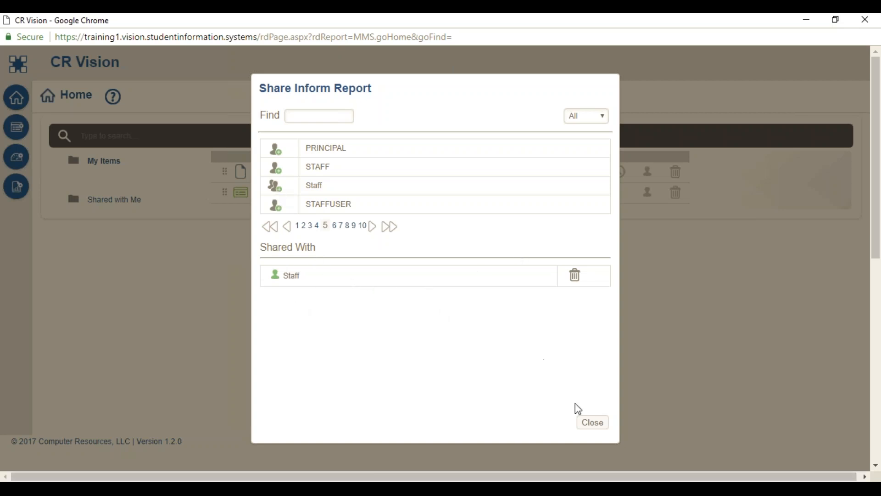
left_click(593, 422)
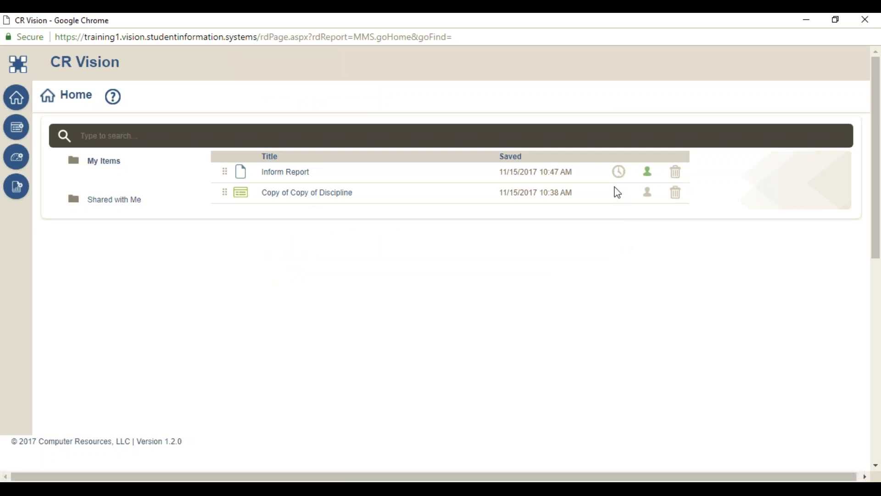
Open an e-mail schedule for Inform Report and enter the sender and recipient e-mail addresses.
left_click(619, 172)
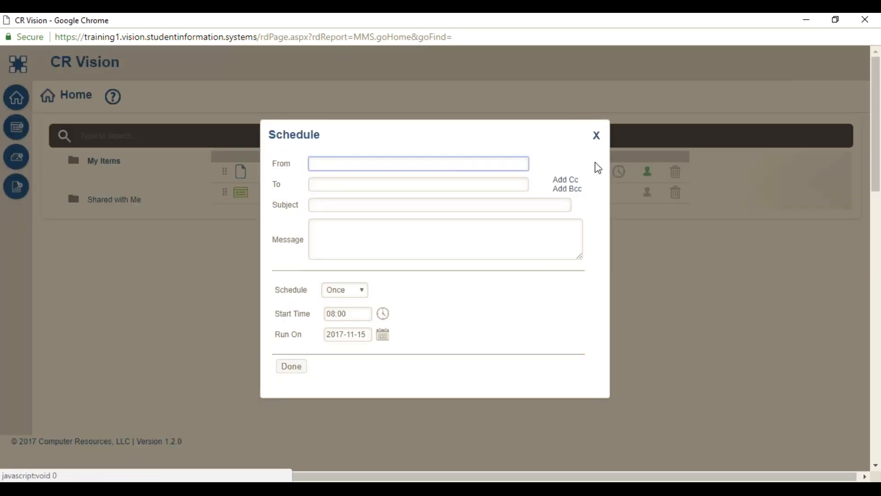
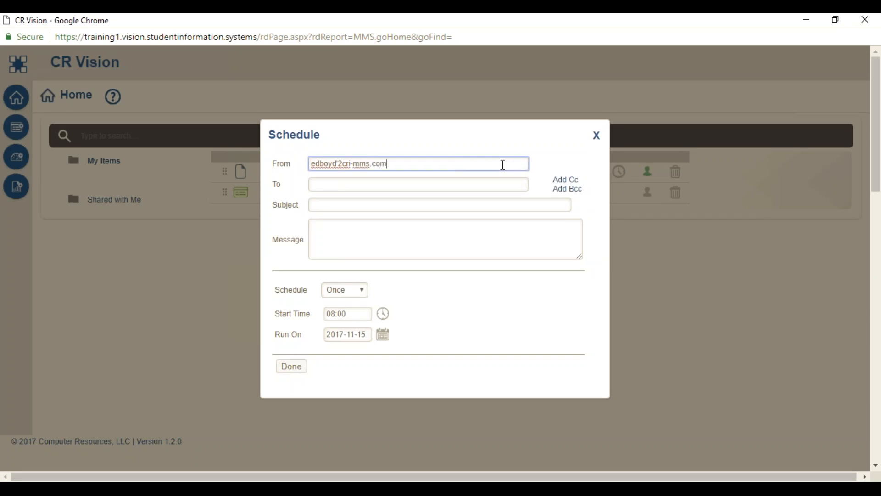
left_click(414, 183)
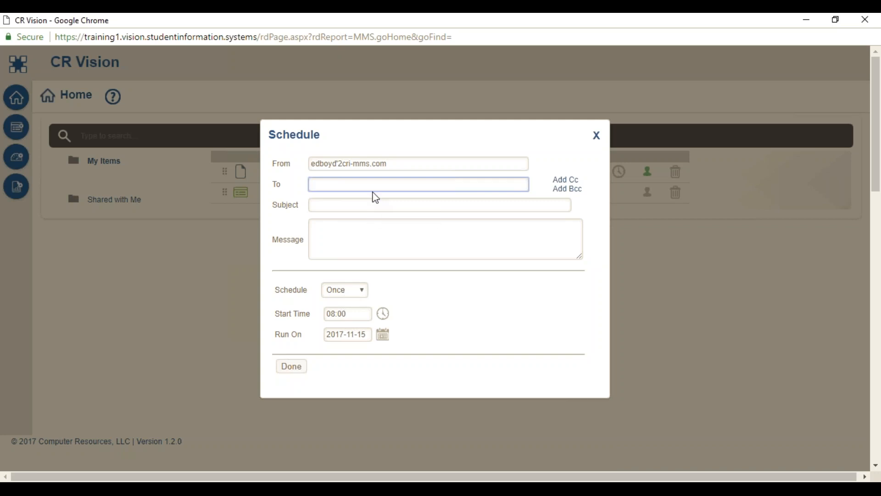
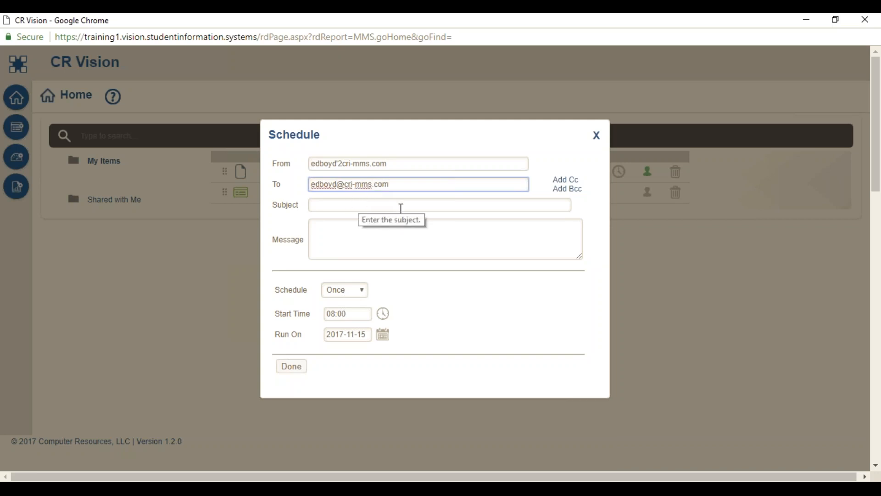
Fix the typo in the sender address by replacing the stray character with '@'.
left_click(345, 209)
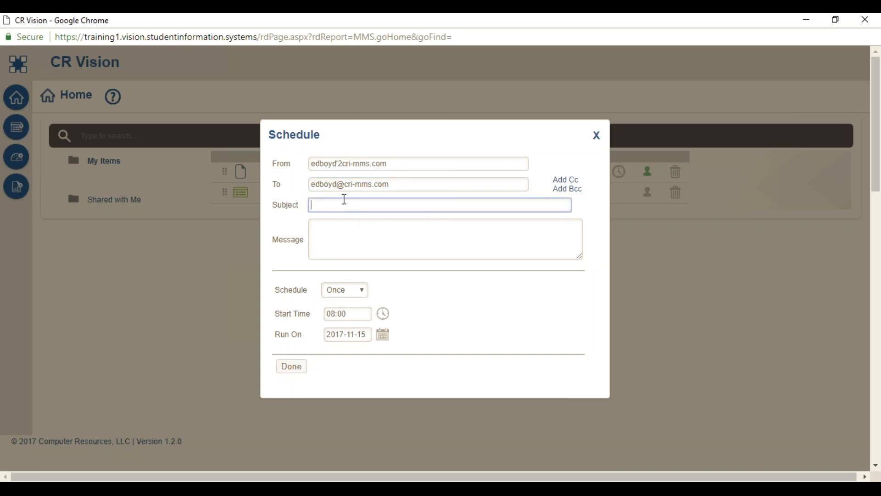
left_click(344, 163)
key("BackSpace")
key("BackSpace")
type("@")
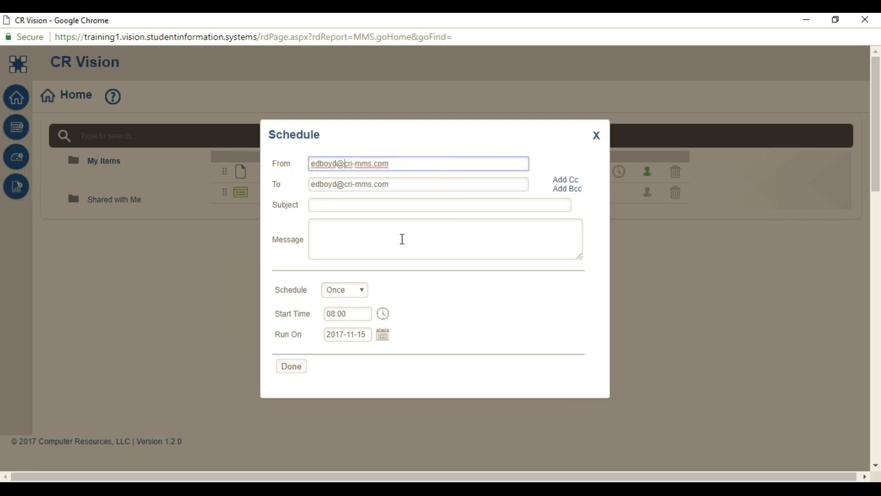
Give the e-mail the subject 'test report' and the message 'Please see attached'.
left_click(360, 208)
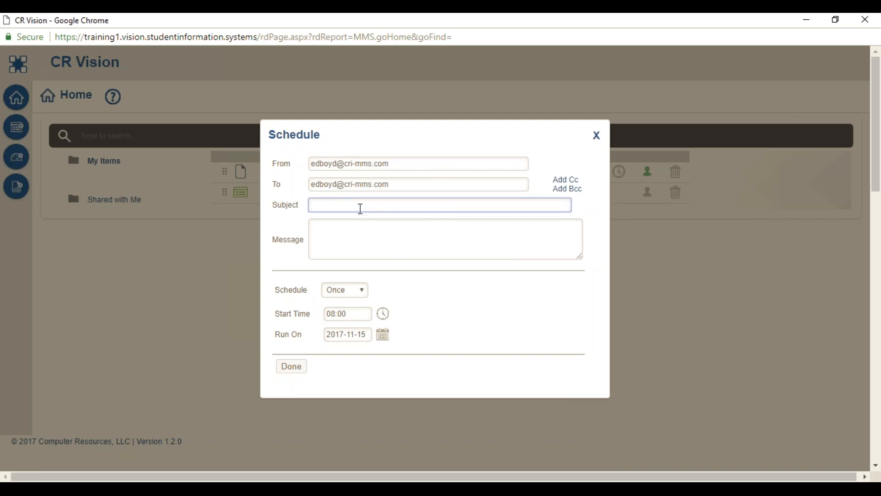
type("test report")
left_click(345, 228)
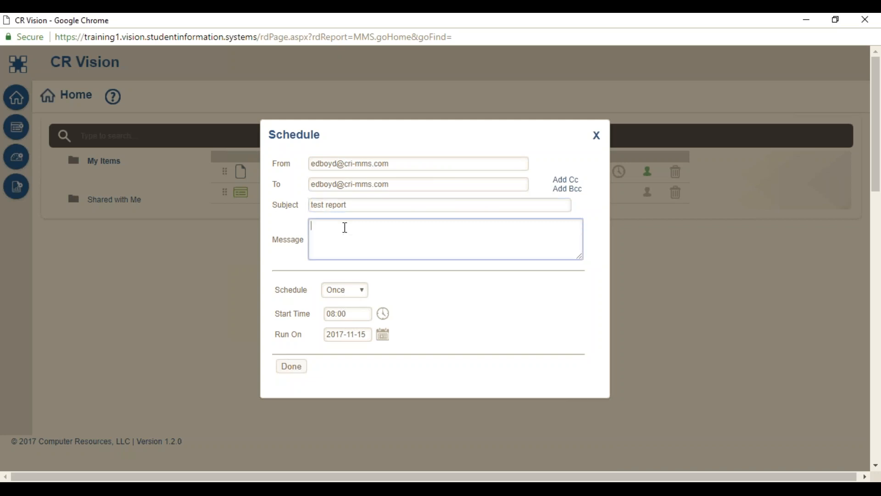
type("Please see attached")
Change the schedule's repeat frequency from Once to Monthly, passing through Daily.
left_click(362, 291)
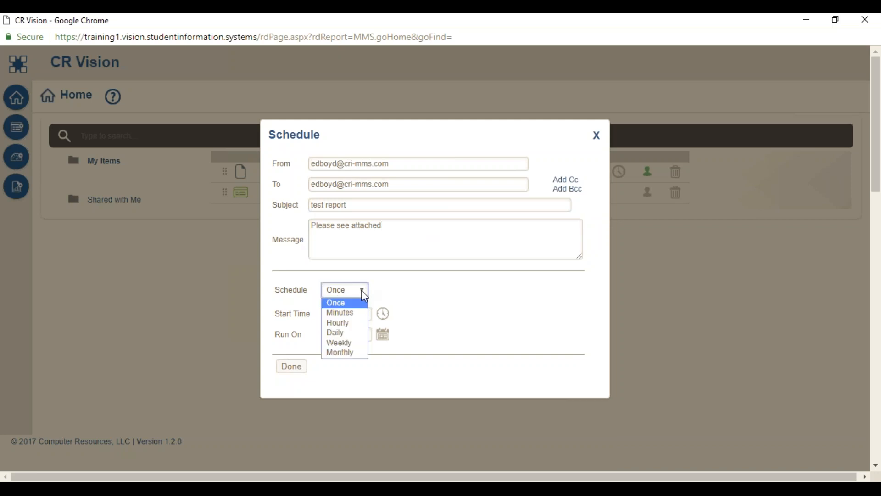
left_click(352, 336)
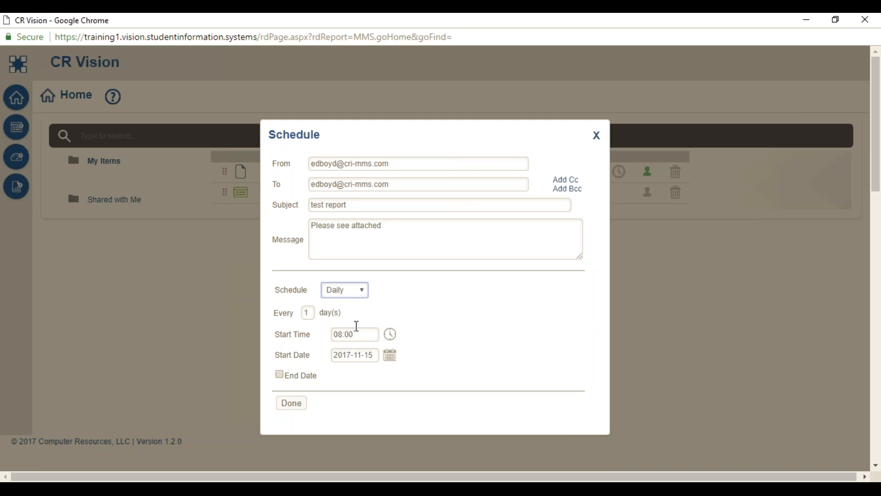
left_click(364, 288)
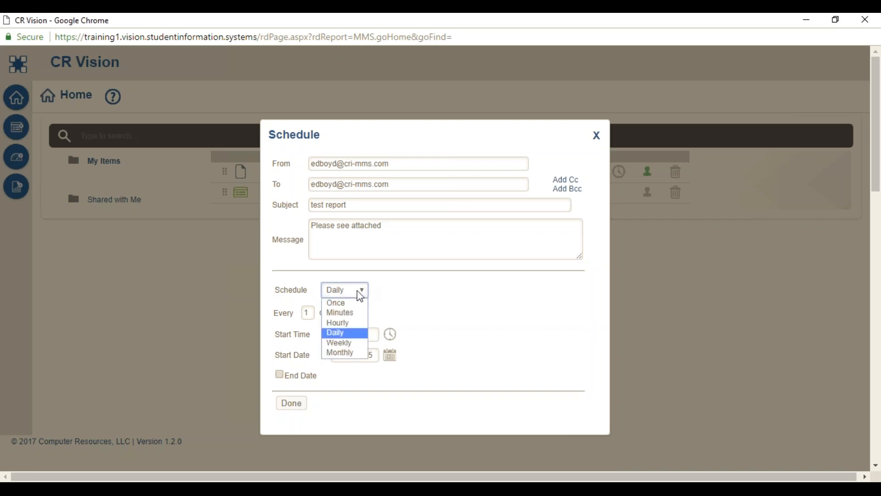
left_click(344, 353)
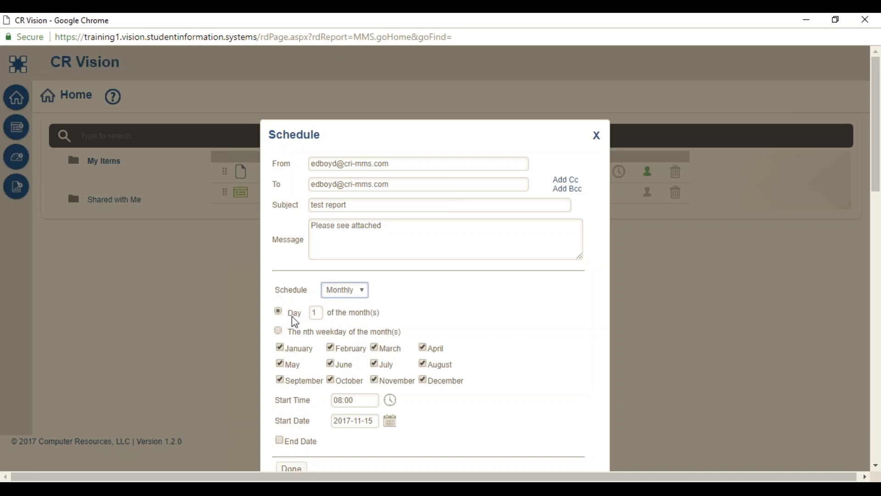
Exclude July and August, run on the first Monday of each month, and save the schedule.
left_click(318, 314)
type("5")
left_click(375, 364)
left_click(279, 332)
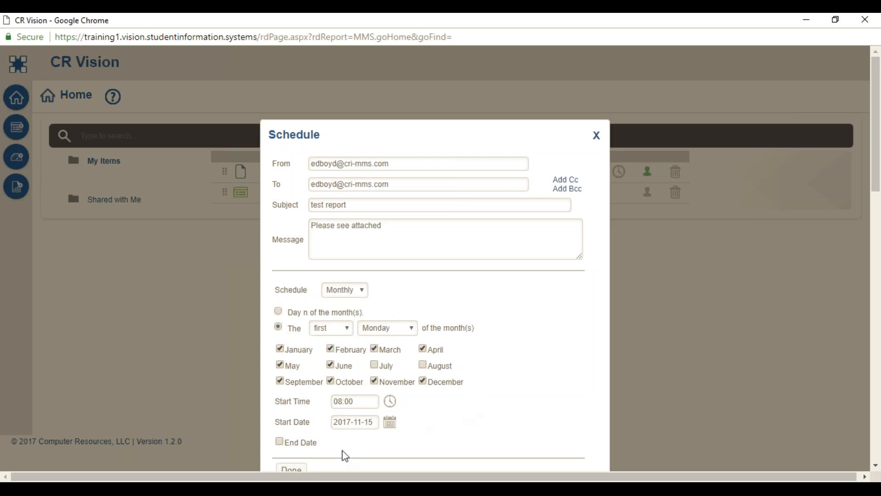
left_click(291, 469)
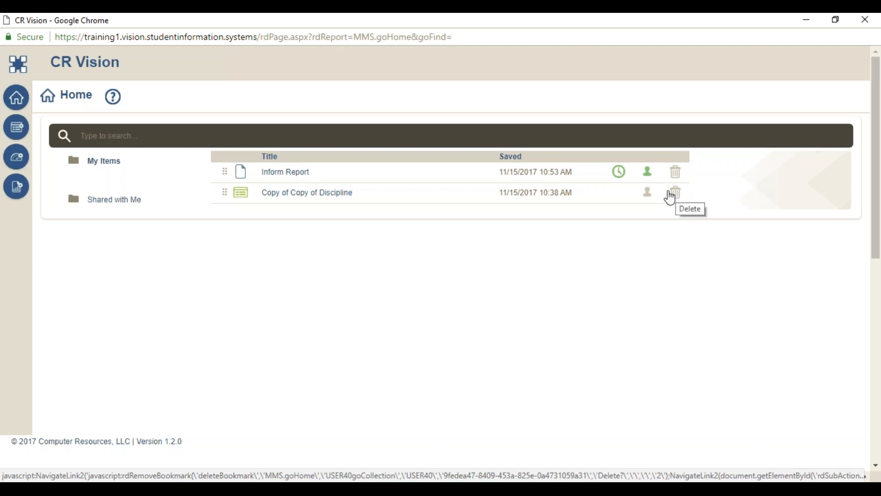
Reopen Inform Report's schedule to confirm monthly first-Monday delivery at 08:00.
mouse_move(620, 176)
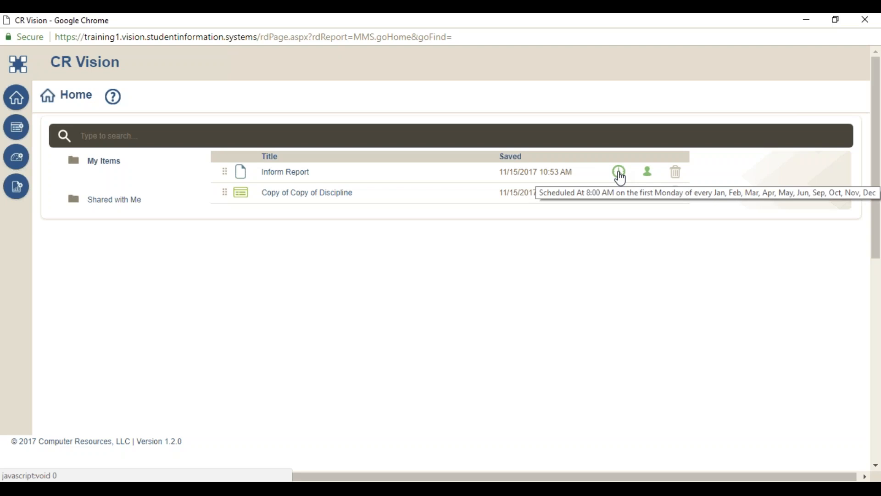
left_click(619, 173)
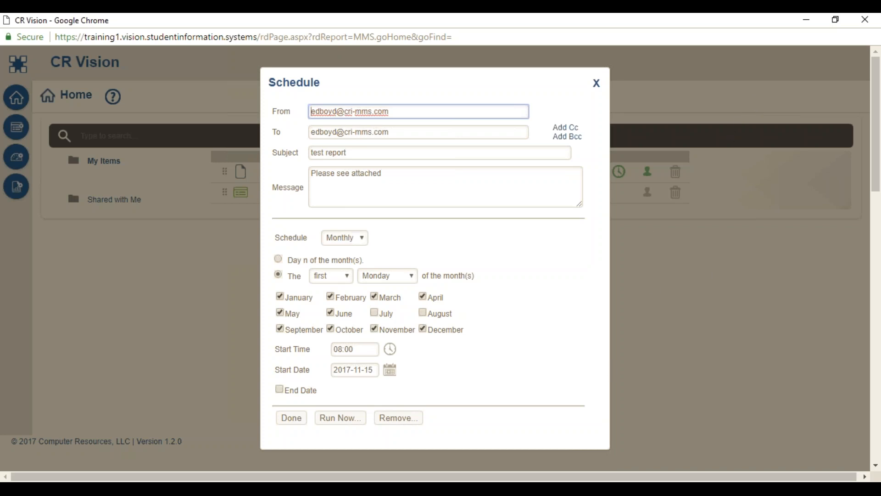
Switch to the Opening slides.pptx presentation in PowerPoint.
left_click(652, 488)
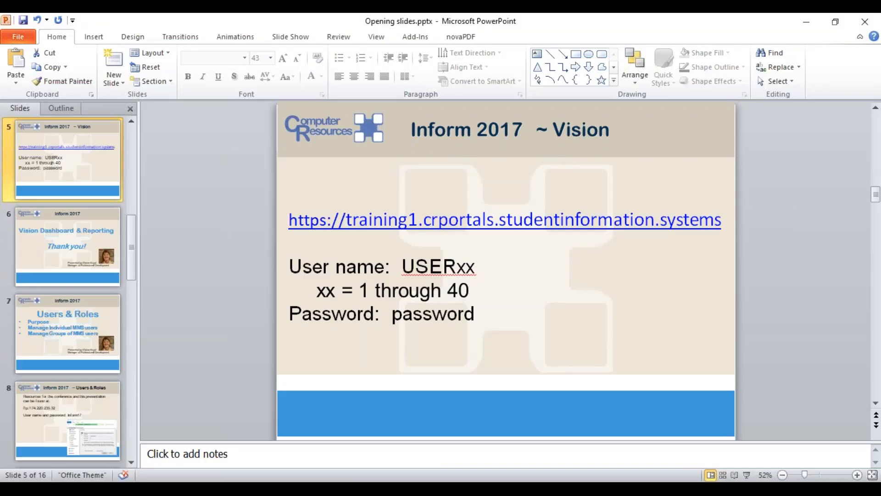